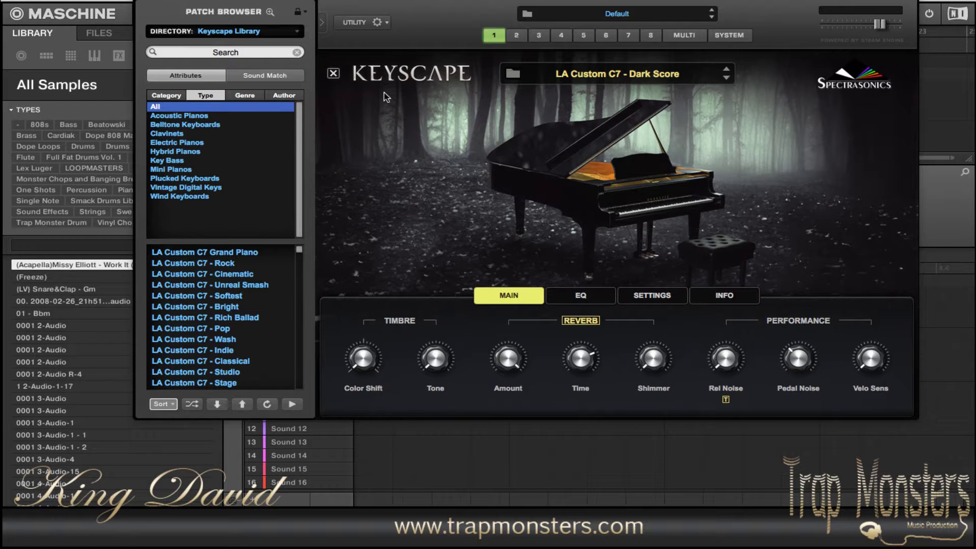
Step: Close the Keyscape window to bring back Maschine's New Project, now at 142.71 BPM
{"action": "key", "text": "super+w"}
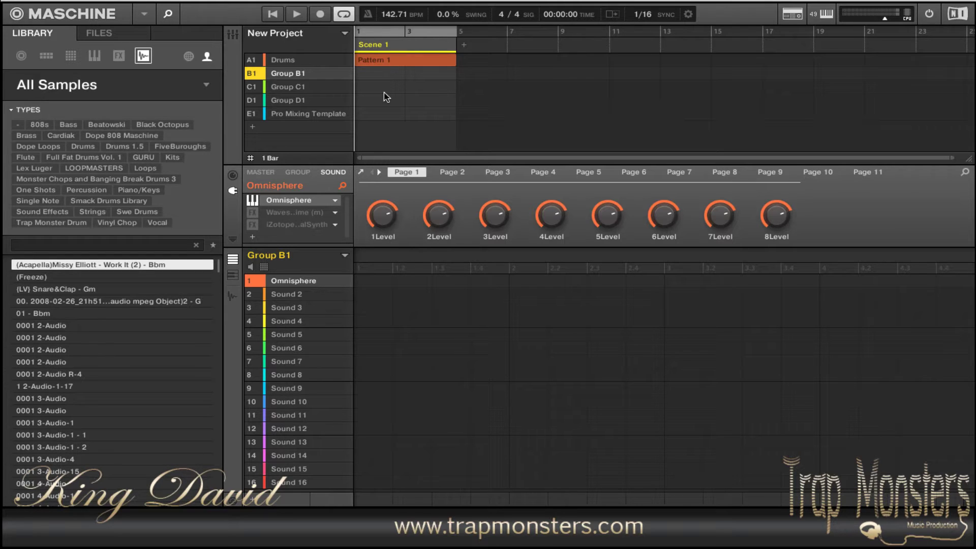
Step: Record a 4-bar Omnisphere Pattern 1 in Group B1, then select Icarus Group C1
{"action": "key", "text": "r"}
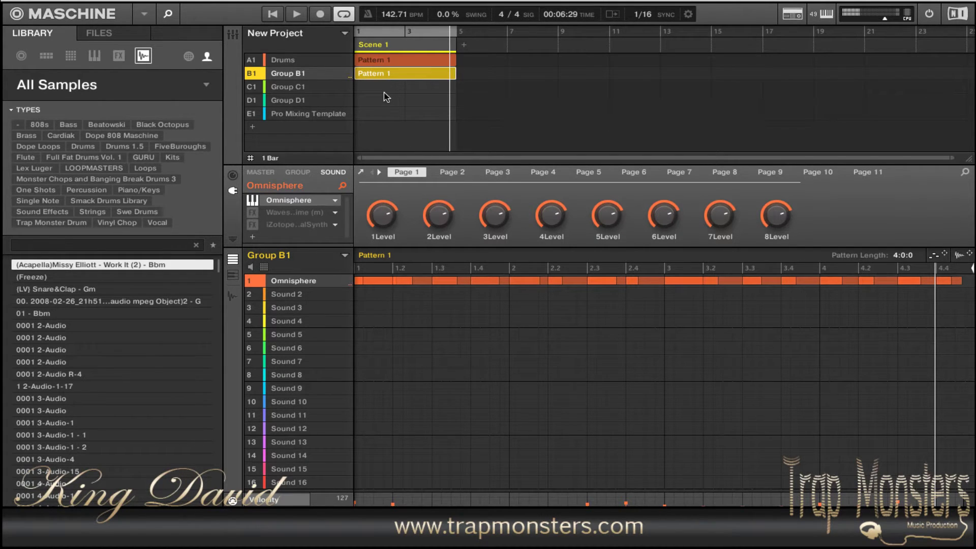
{"action": "left_click", "coordinate": [385, 93]}
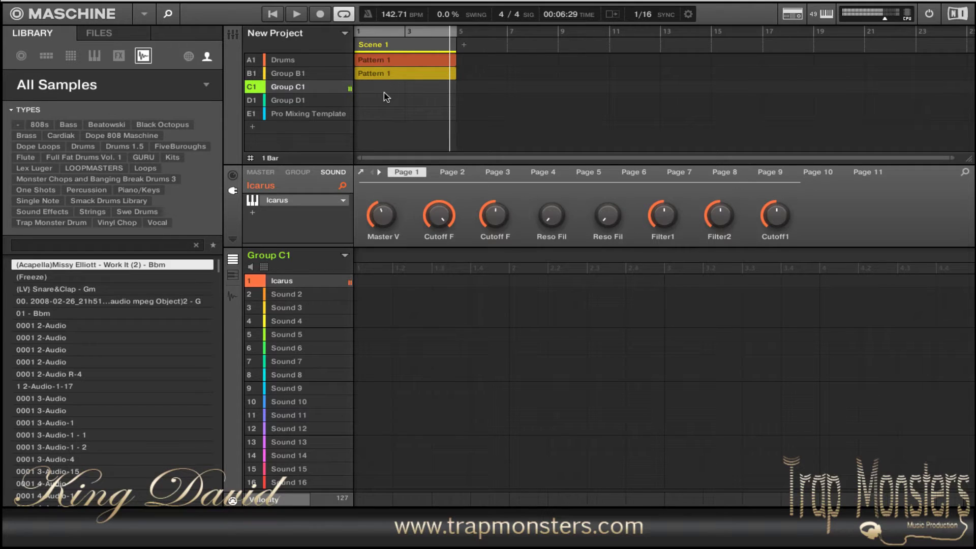
Step: Start playback and switch Icarus to the Pad category, loading A Glitterpad BT
{"action": "key", "text": "space"}
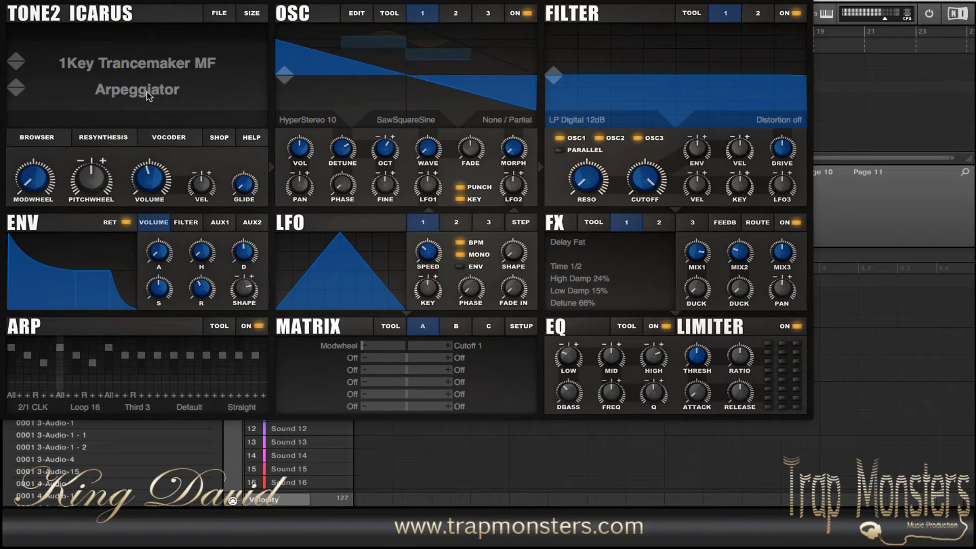
{"action": "left_click", "coordinate": [135, 72]}
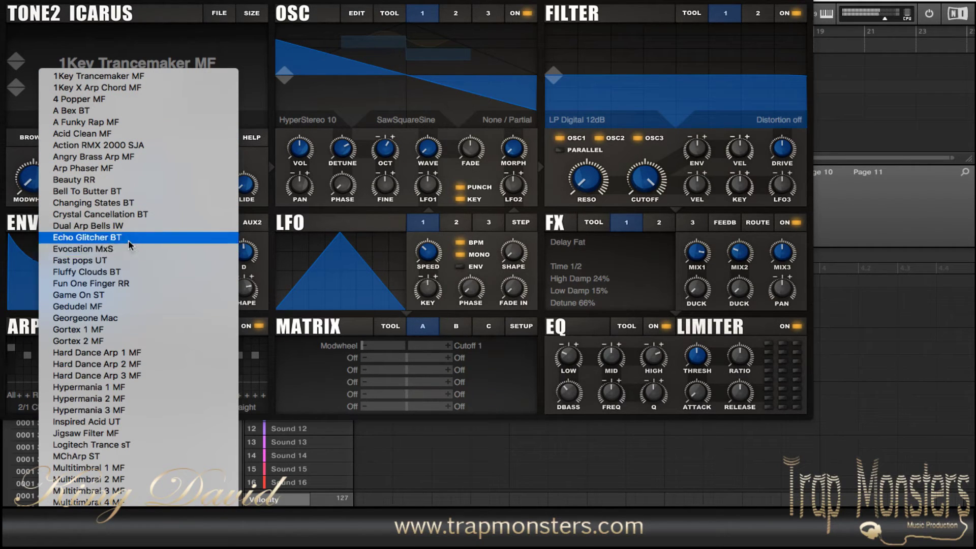
{"action": "left_click", "coordinate": [275, 100]}
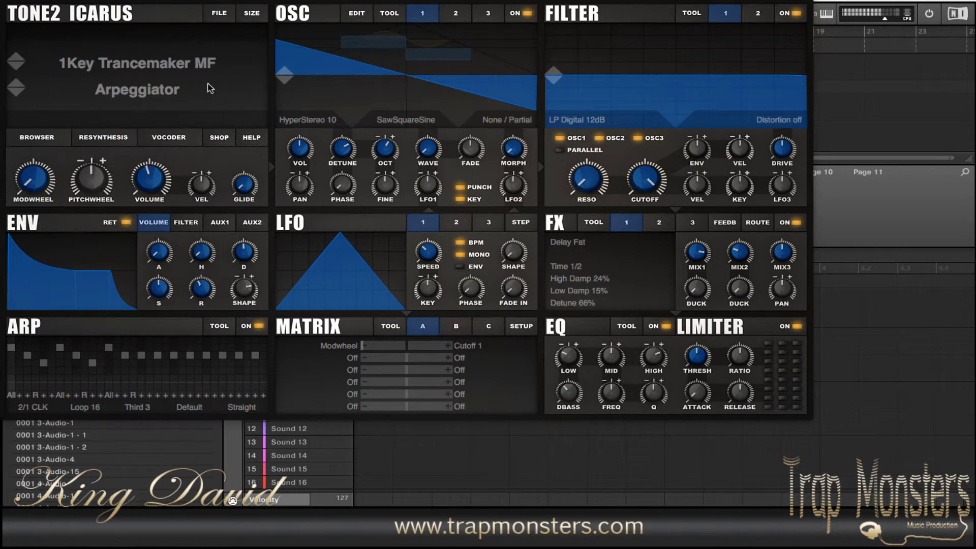
{"action": "left_click", "coordinate": [135, 92]}
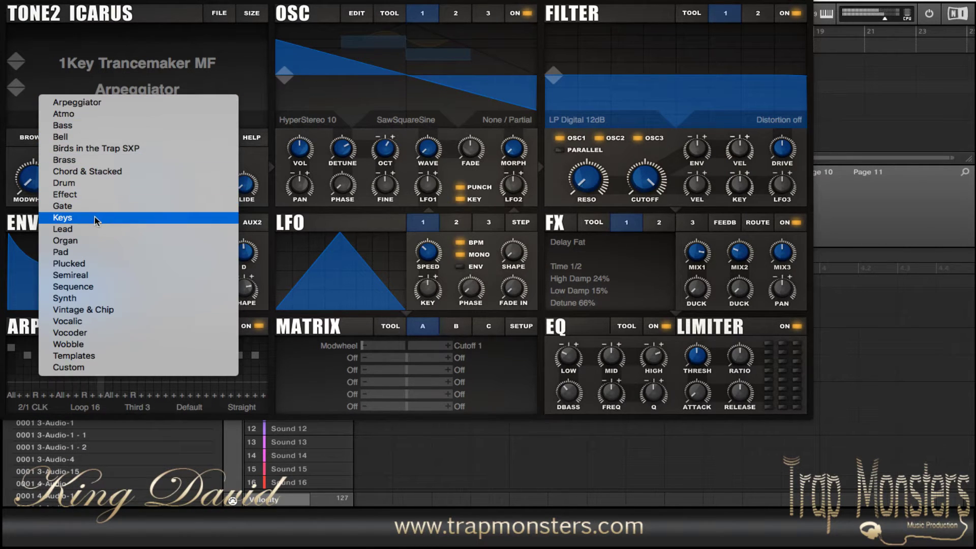
{"action": "left_click", "coordinate": [89, 252]}
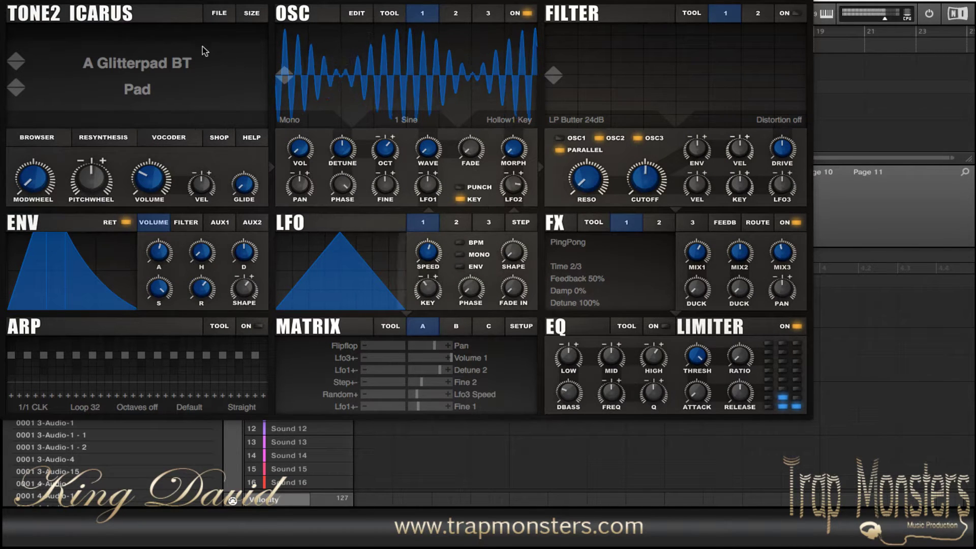
Step: Audition Pad presets from A Space Pad SJA through Arkus MF onward to Bandage Jmj Pad BT
{"action": "left_click", "coordinate": [20, 69]}
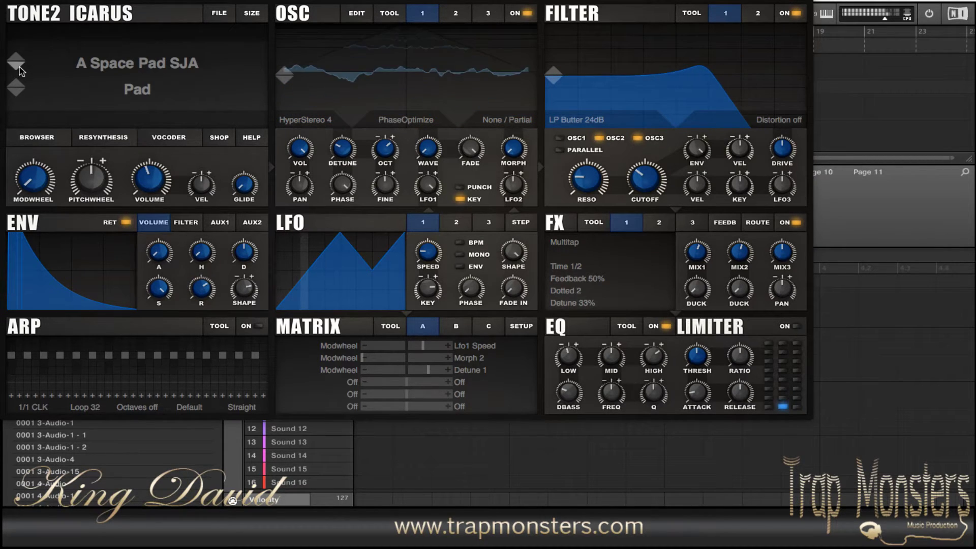
{"action": "left_click", "coordinate": [20, 69]}
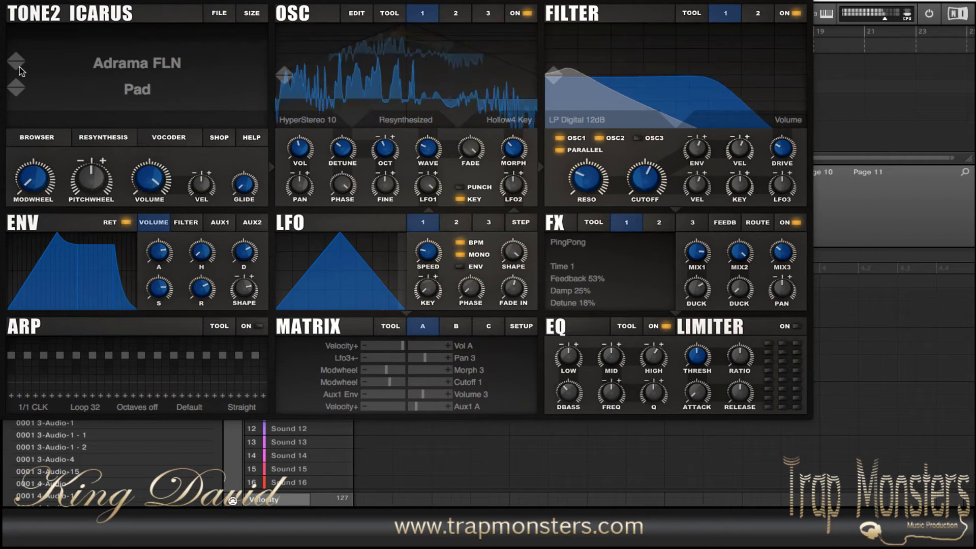
{"action": "left_click", "coordinate": [19, 68]}
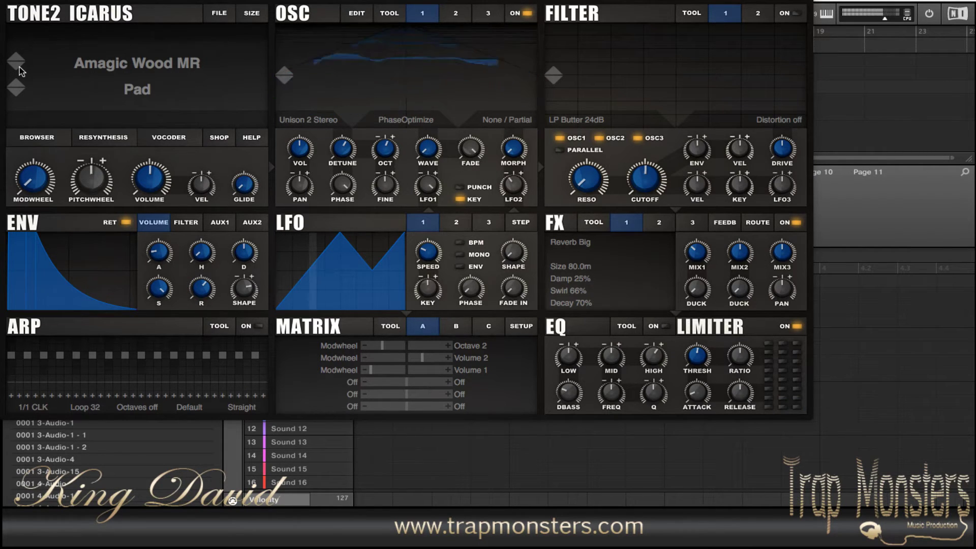
{"action": "left_click", "coordinate": [20, 68]}
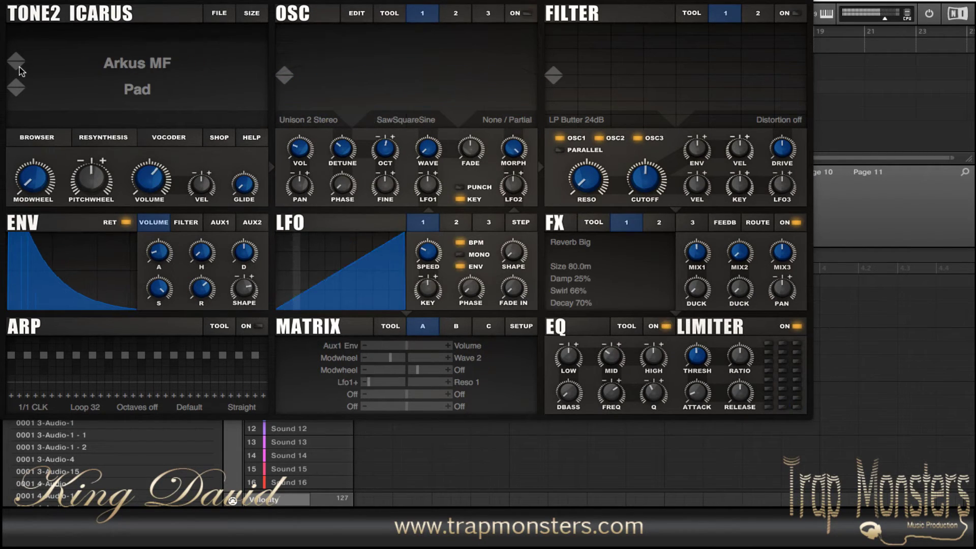
{"action": "left_click", "coordinate": [19, 68]}
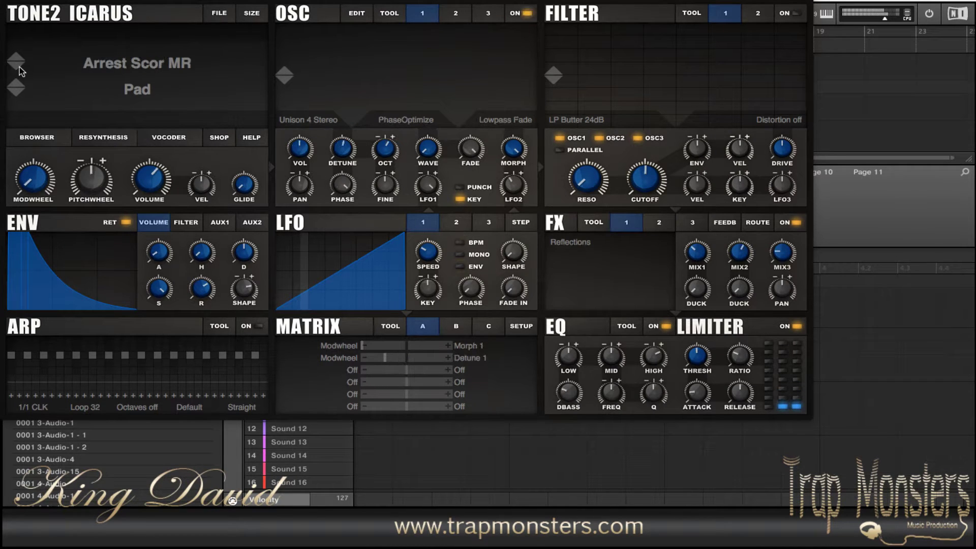
{"action": "left_click", "coordinate": [19, 68]}
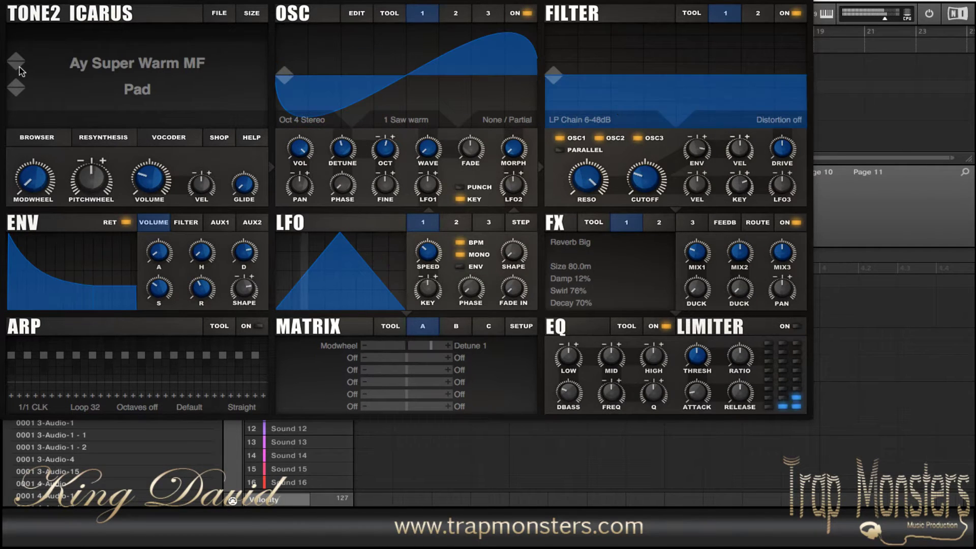
{"action": "left_click", "coordinate": [19, 68]}
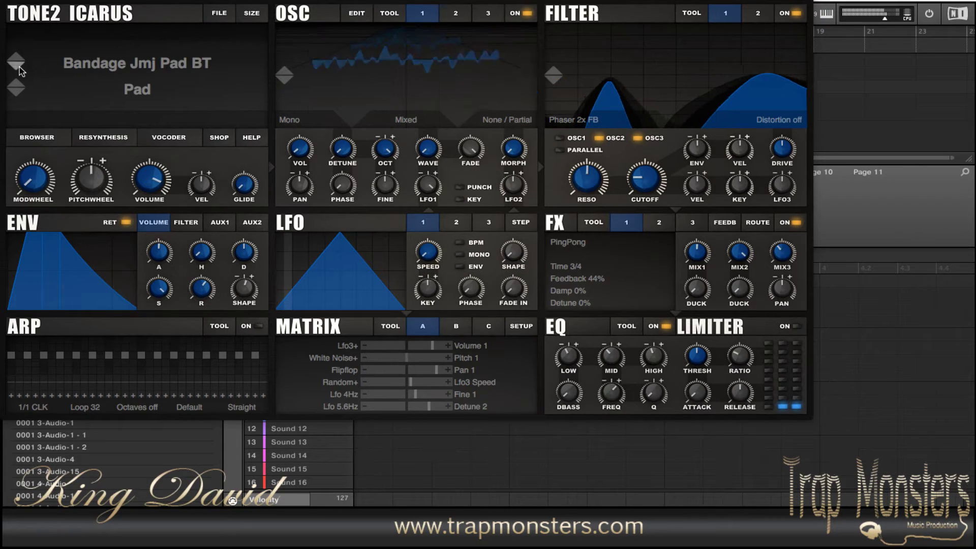
{"action": "left_click", "coordinate": [19, 68]}
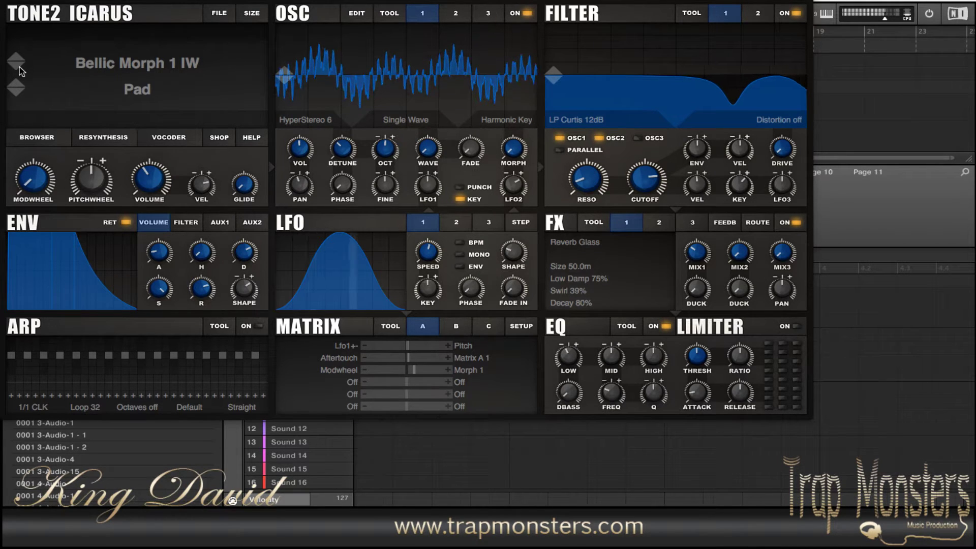
Step: Audition Pad presets from Better Call Curtis ST through Celest FOX to Custeaus Dreams BT
{"action": "left_click", "coordinate": [18, 67]}
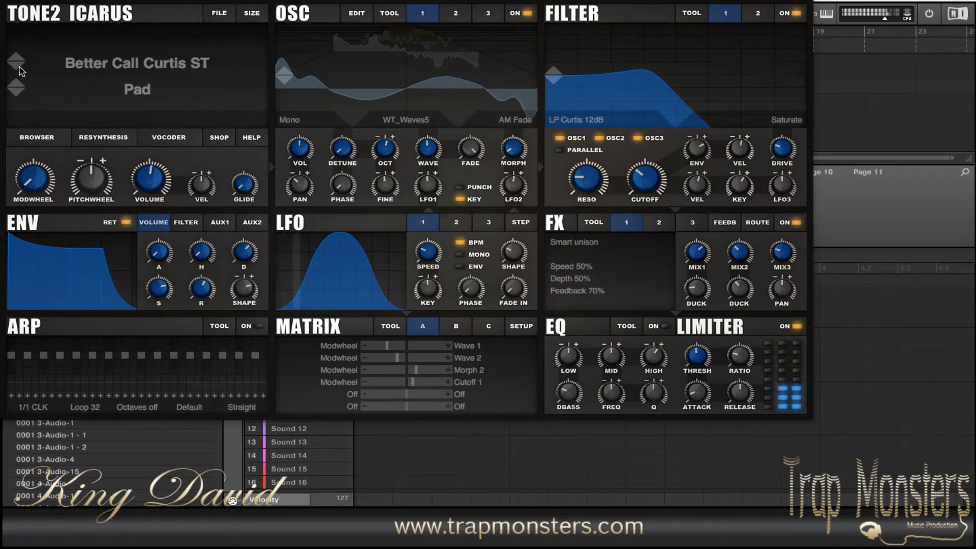
{"action": "left_click", "coordinate": [19, 67]}
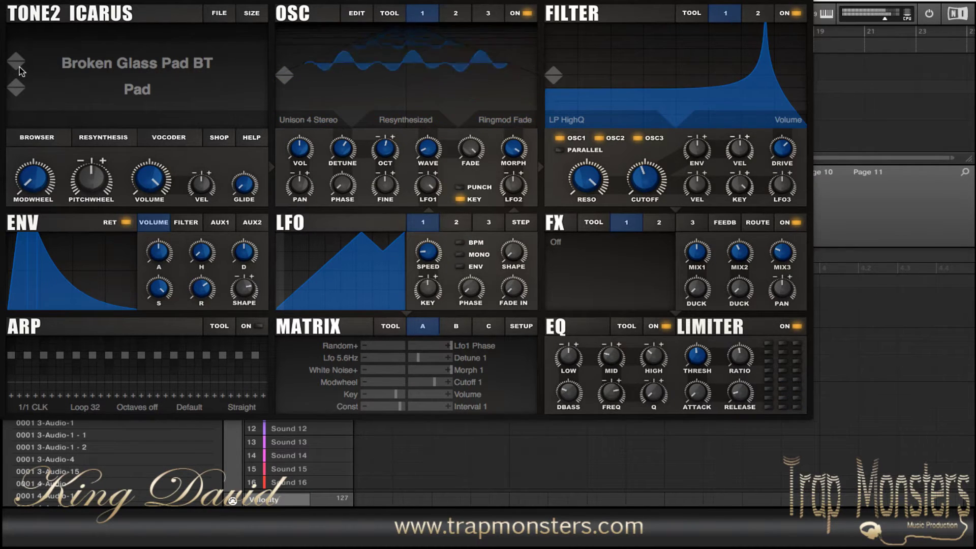
{"action": "left_click", "coordinate": [19, 67]}
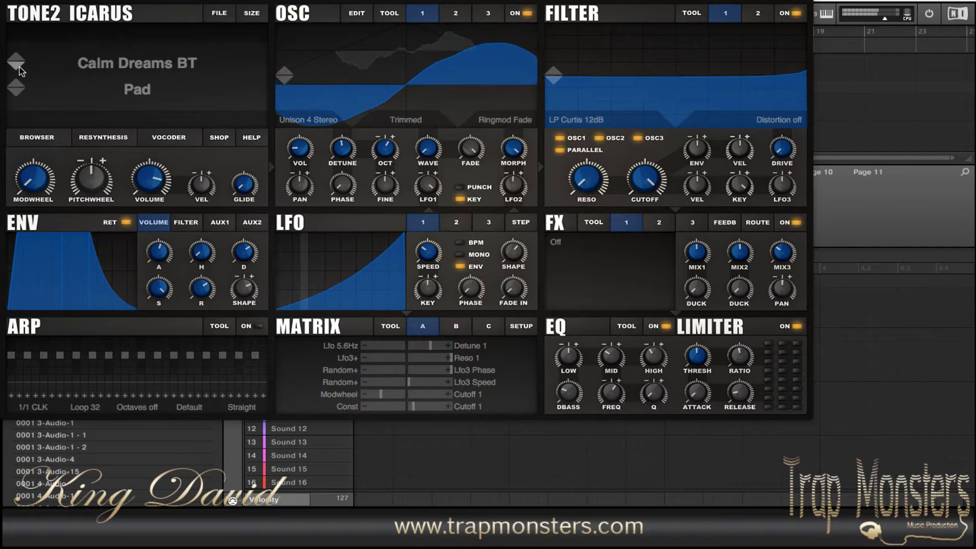
{"action": "left_click", "coordinate": [19, 67]}
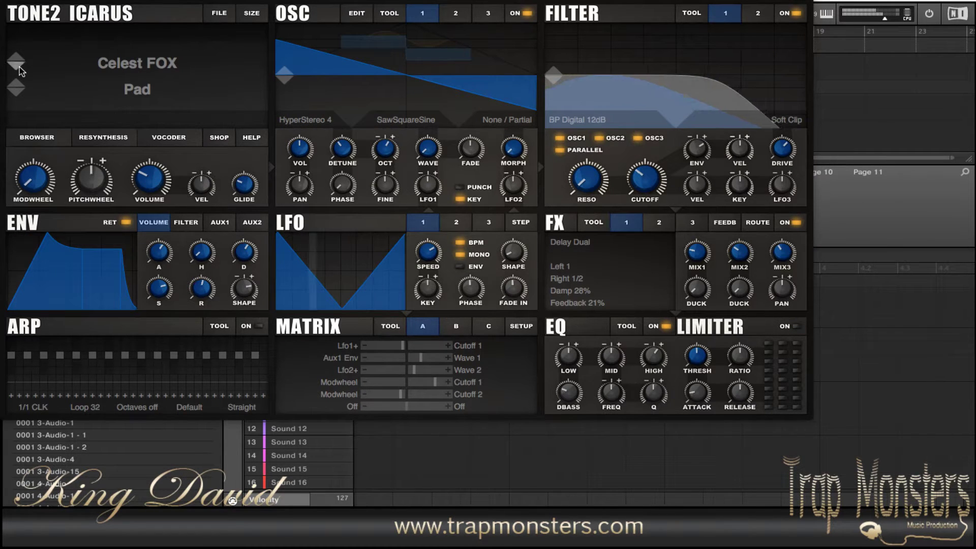
{"action": "left_click", "coordinate": [19, 67]}
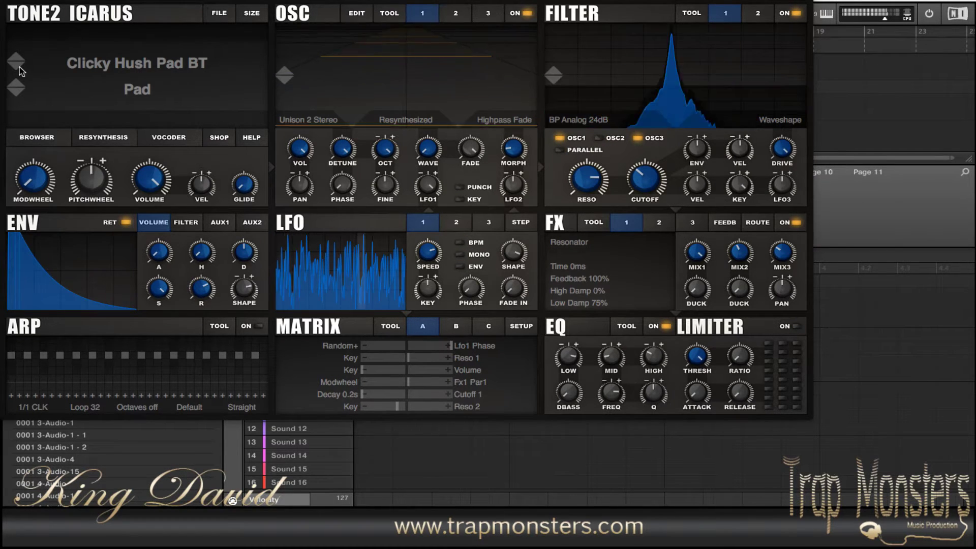
{"action": "left_click", "coordinate": [19, 67]}
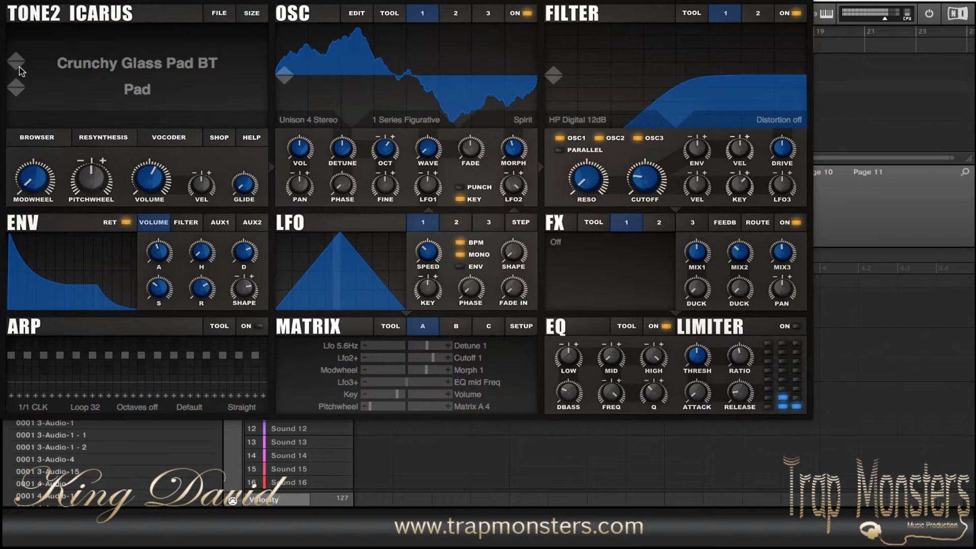
{"action": "left_click", "coordinate": [19, 67]}
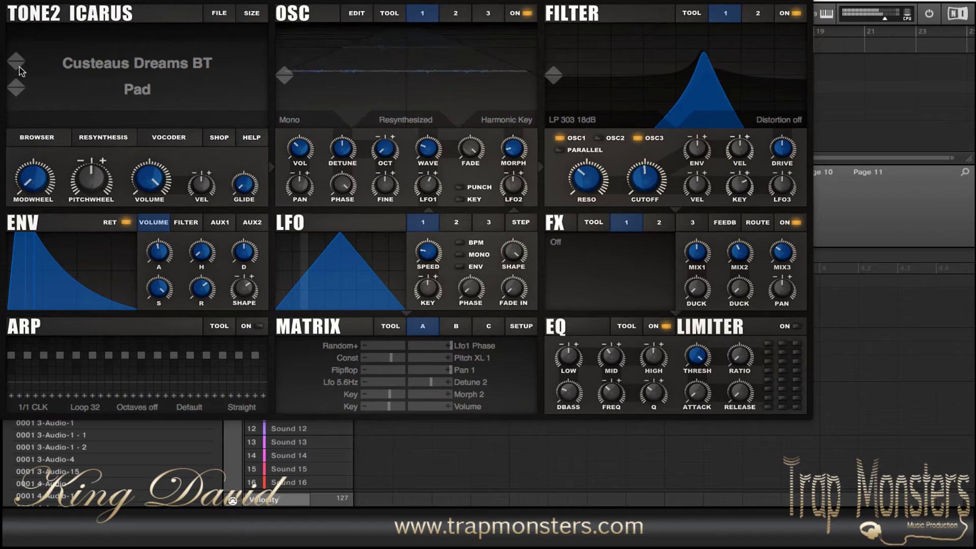
Step: Continue through Digifall EDT, Distant Pad EDT and FM Feinspitz MF, ending on Galactica MxS
{"action": "left_click", "coordinate": [19, 67]}
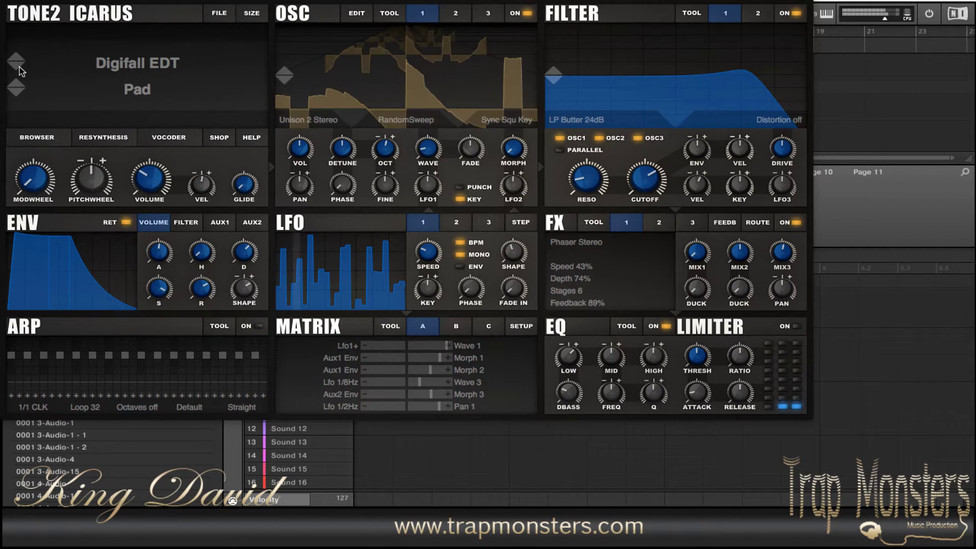
{"action": "left_click", "coordinate": [19, 67]}
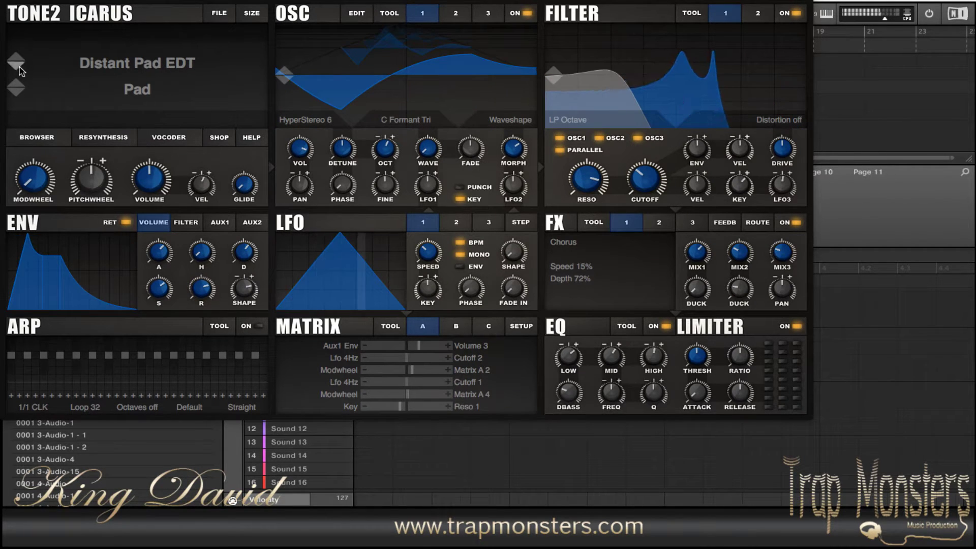
{"action": "left_click", "coordinate": [19, 67]}
{"action": "left_click", "coordinate": [19, 67]}
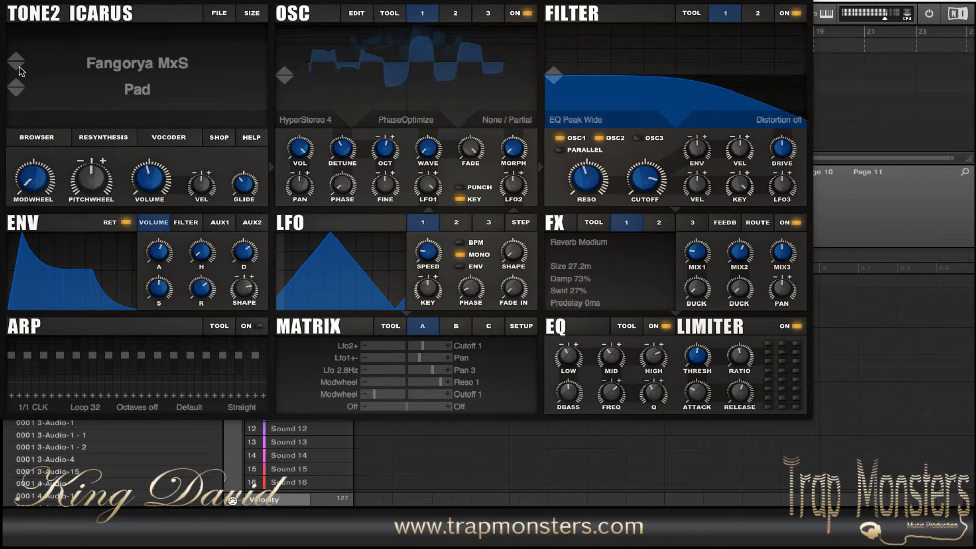
{"action": "left_click", "coordinate": [19, 67]}
{"action": "left_click", "coordinate": [20, 67]}
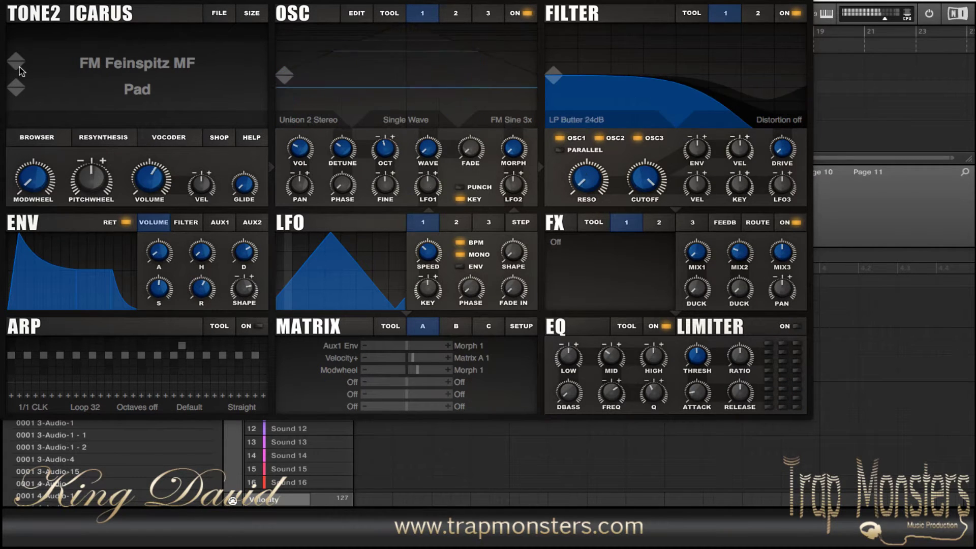
{"action": "left_click", "coordinate": [19, 67]}
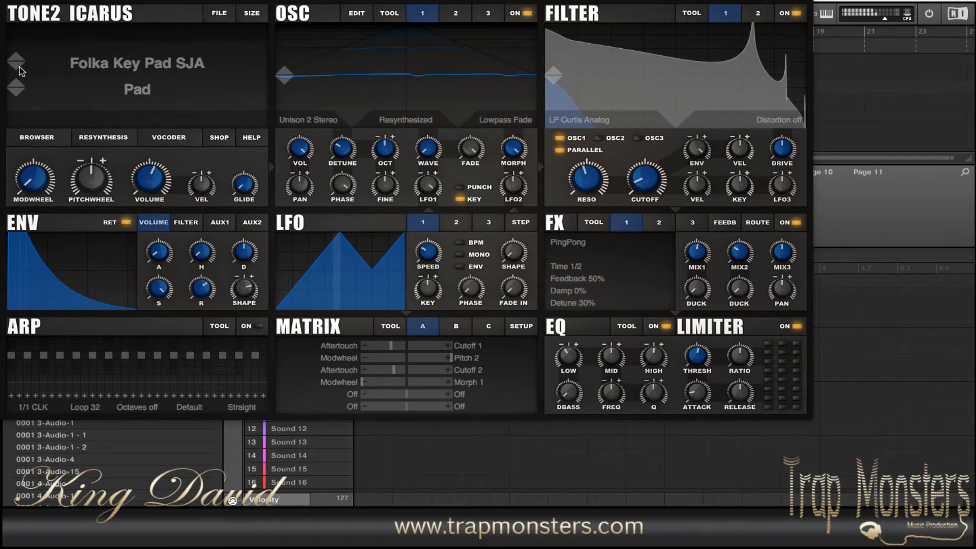
{"action": "left_click", "coordinate": [20, 67]}
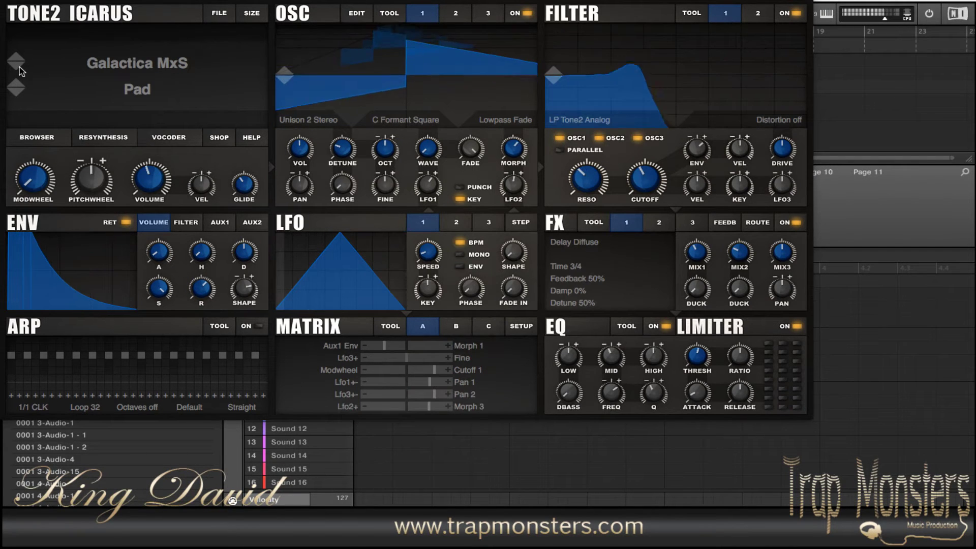
Step: Switch Icarus to the Keys category and audition the first Keys presets
{"action": "left_click", "coordinate": [138, 93]}
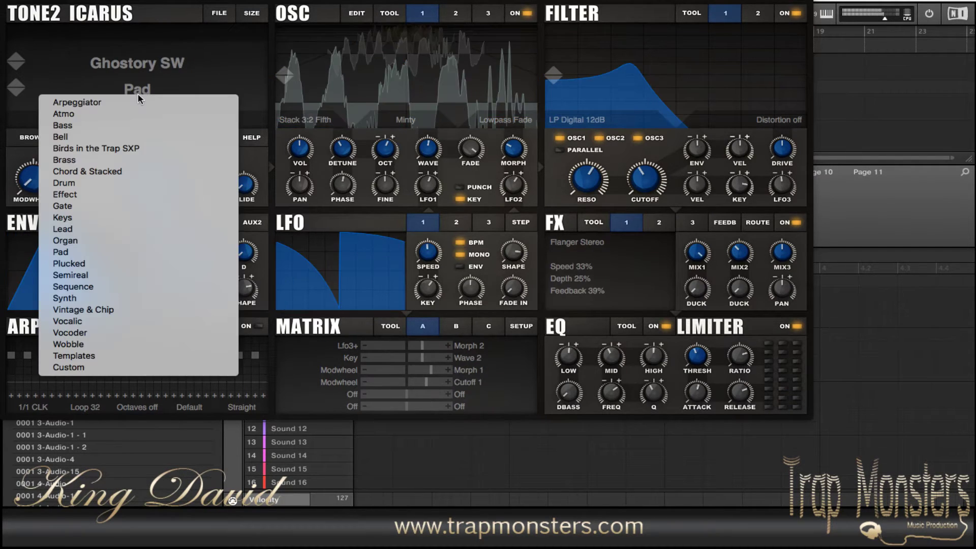
{"action": "left_click", "coordinate": [100, 217]}
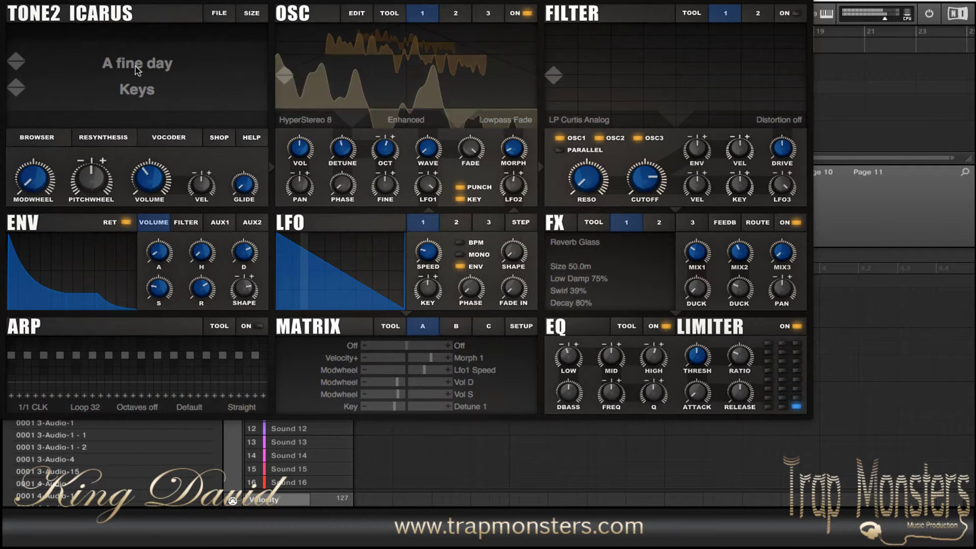
{"action": "left_click", "coordinate": [13, 67]}
{"action": "left_click", "coordinate": [13, 68]}
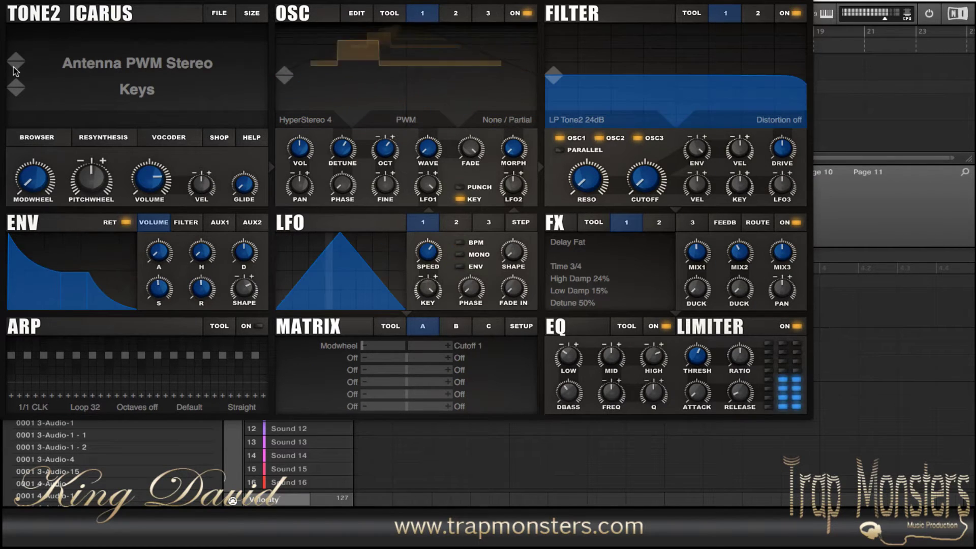
{"action": "left_click", "coordinate": [14, 67]}
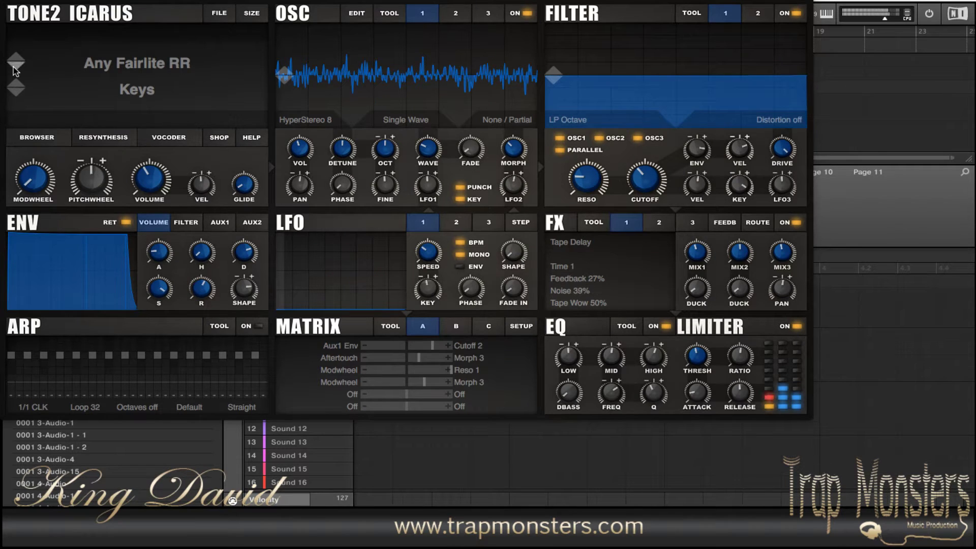
{"action": "left_click", "coordinate": [14, 67]}
{"action": "left_click", "coordinate": [14, 67]}
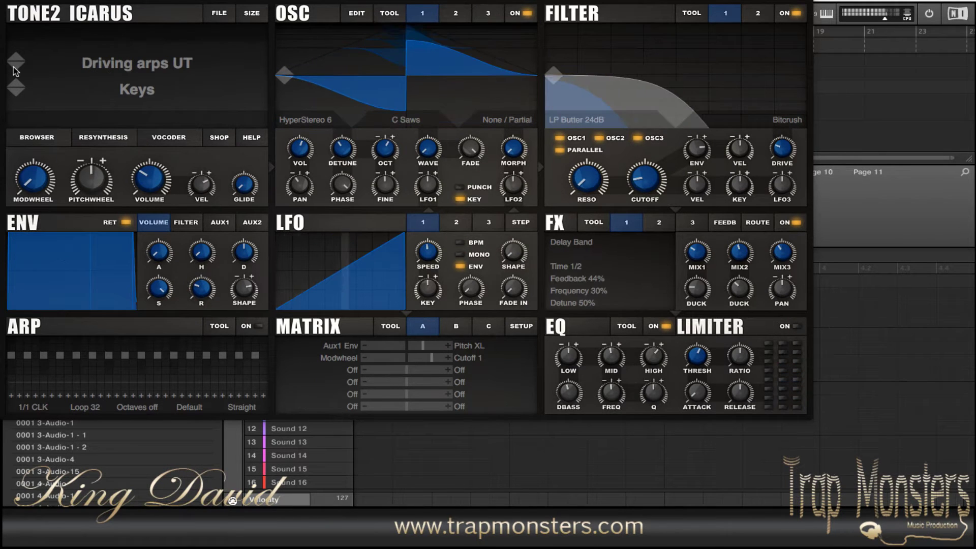
{"action": "left_click", "coordinate": [14, 68]}
{"action": "left_click", "coordinate": [13, 68]}
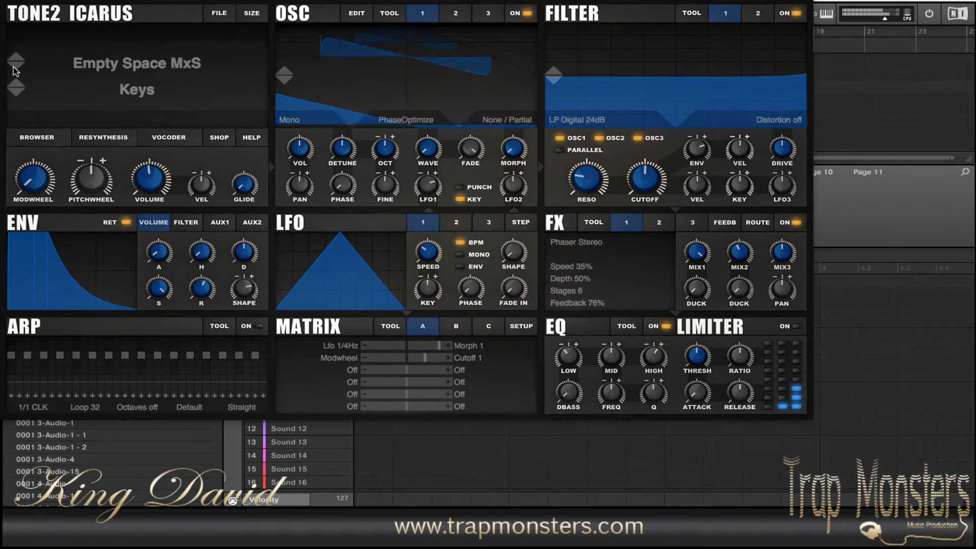
{"action": "left_click", "coordinate": [13, 67]}
Step: Audition the FM keys presets, then load Lord Of The Ring BT from the preset list
{"action": "left_click", "coordinate": [14, 68]}
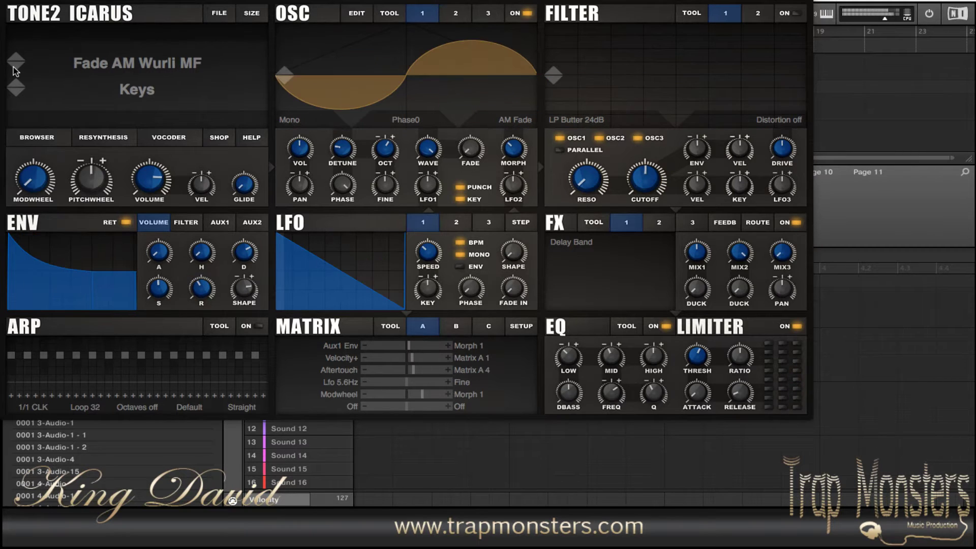
{"action": "left_click", "coordinate": [13, 67]}
{"action": "left_click", "coordinate": [14, 68]}
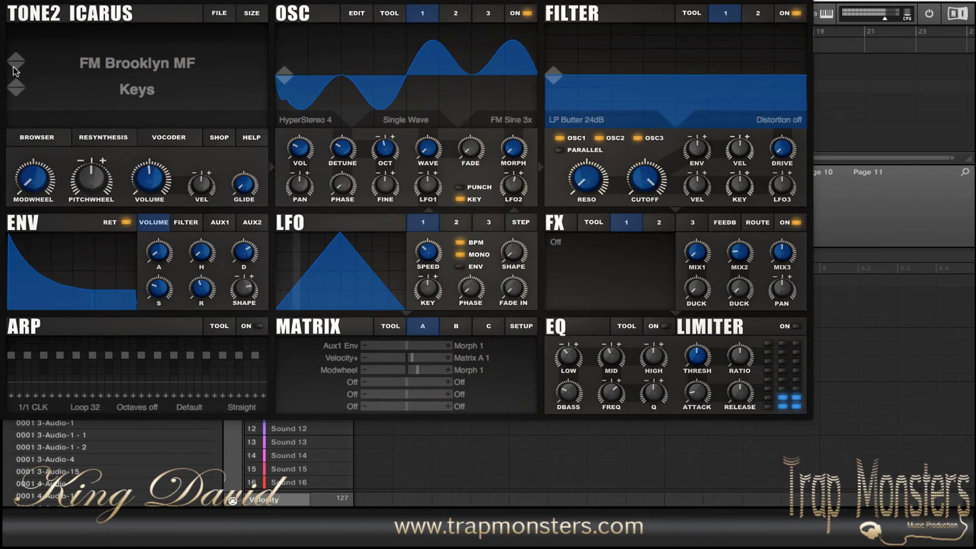
{"action": "left_click", "coordinate": [13, 68]}
{"action": "left_click", "coordinate": [13, 68]}
{"action": "left_click", "coordinate": [14, 68]}
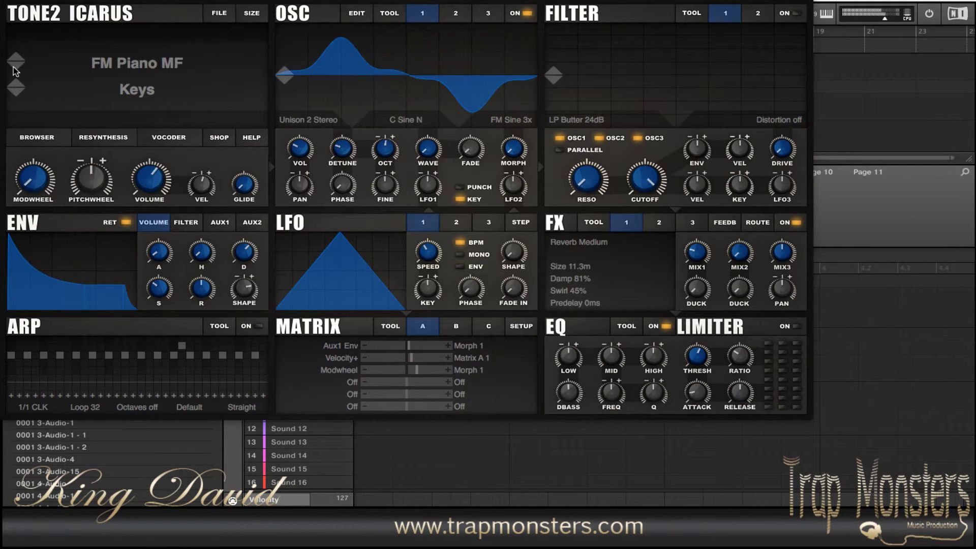
{"action": "left_click", "coordinate": [14, 68]}
{"action": "left_click", "coordinate": [14, 68]}
{"action": "left_click", "coordinate": [14, 69]}
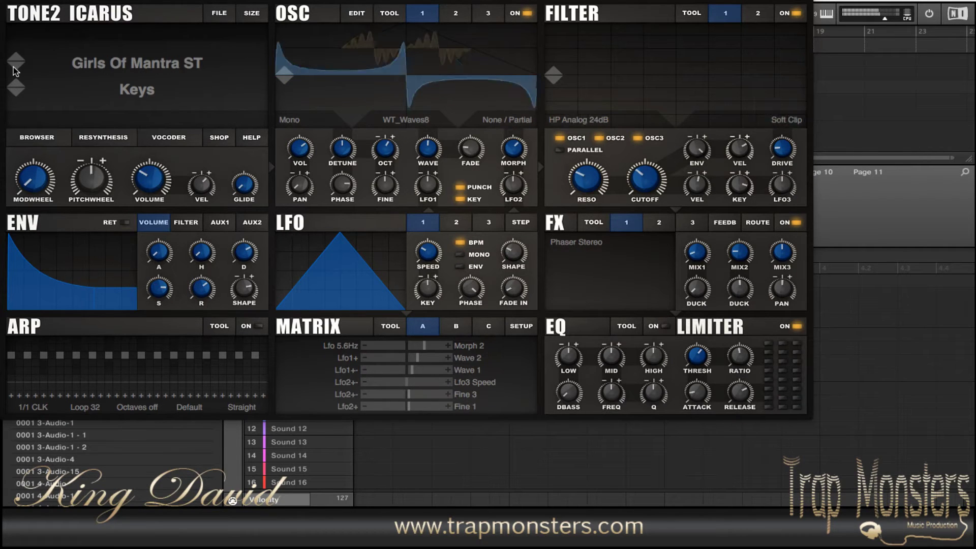
{"action": "left_click", "coordinate": [14, 69]}
{"action": "left_click", "coordinate": [146, 60]}
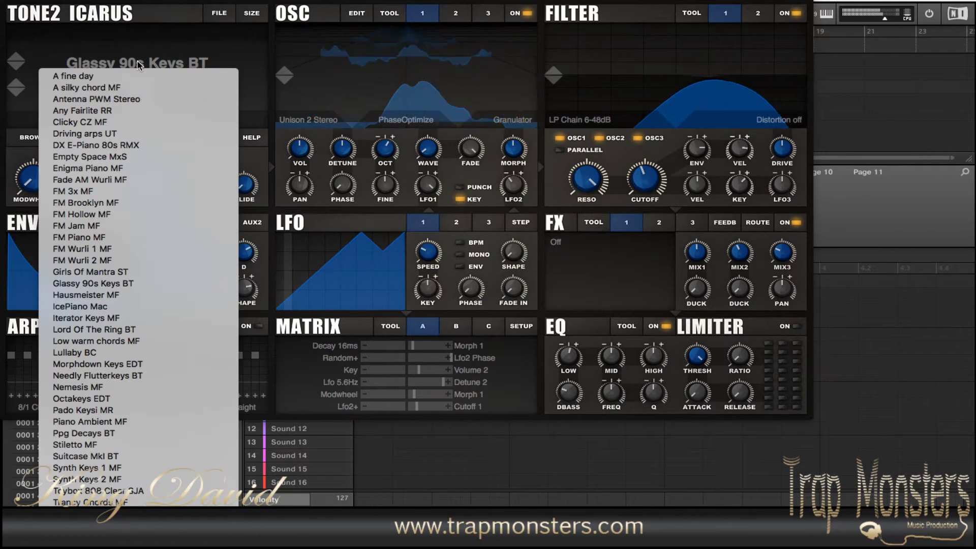
{"action": "left_click", "coordinate": [120, 332]}
{"action": "mouse_move", "coordinate": [33, 176]}
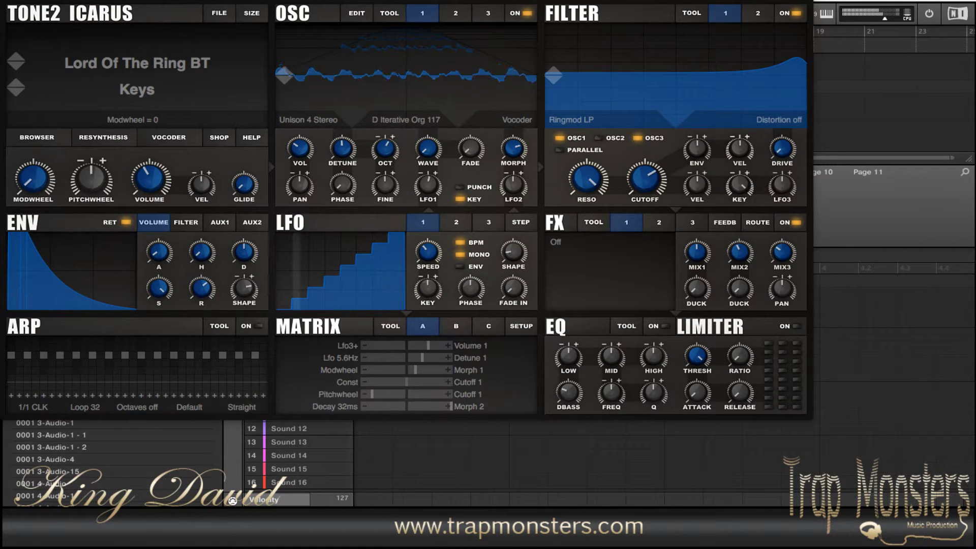
Step: Close Icarus, drag the pattern into Scene 1 of the arranger, and select empty Group D1
{"action": "left_click", "coordinate": [8, 1]}
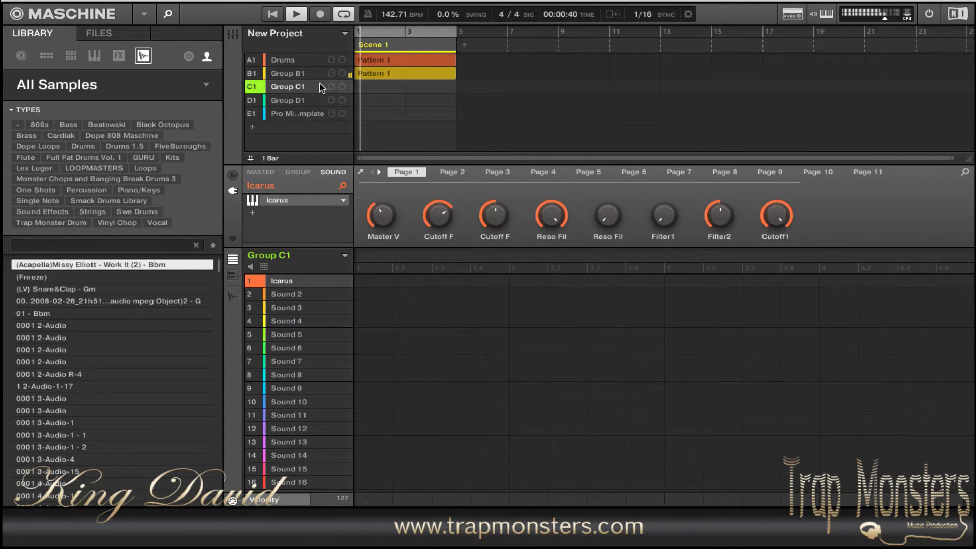
{"action": "left_click", "coordinate": [288, 73]}
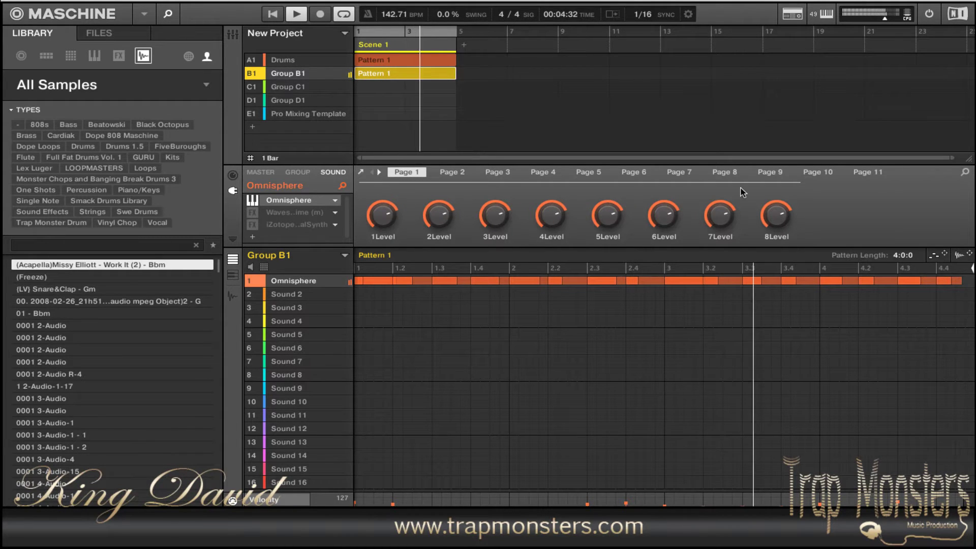
{"action": "left_click_drag", "start_coordinate": [934, 254], "coordinate": [295, 89]}
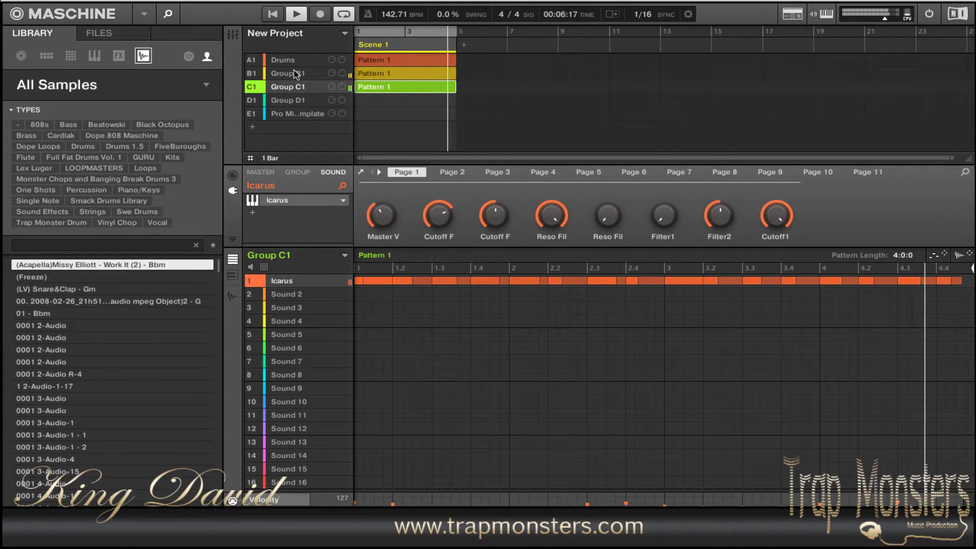
{"action": "left_click", "coordinate": [295, 101]}
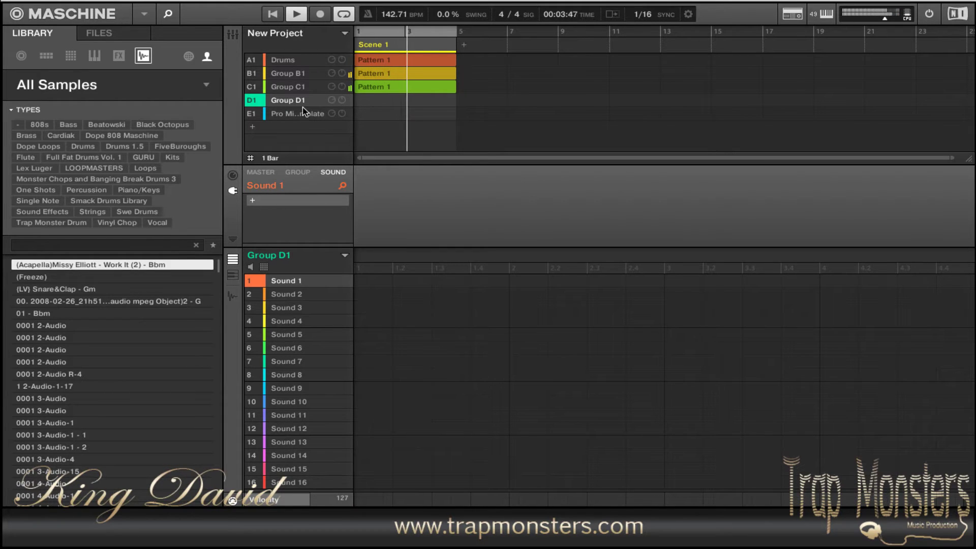
Step: Load Omnisphere on Group D1's Sound 1, dismiss the notice, and open its plugin window
{"action": "left_click", "coordinate": [291, 74]}
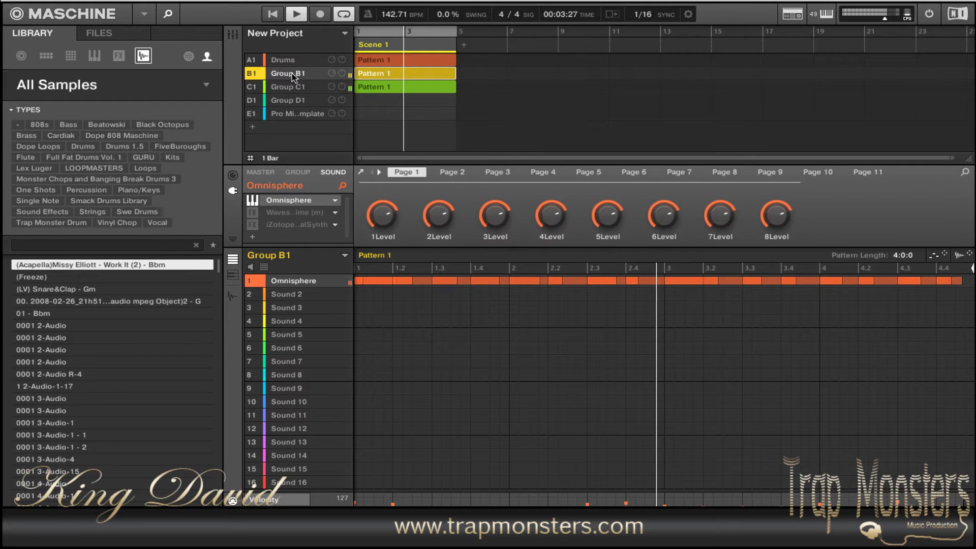
{"action": "left_click", "coordinate": [299, 100]}
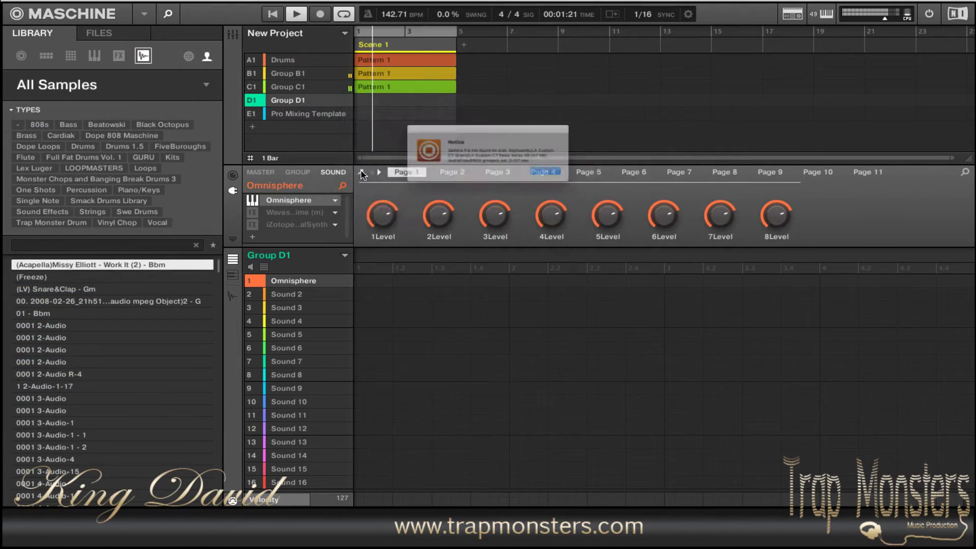
{"action": "left_click", "coordinate": [587, 184]}
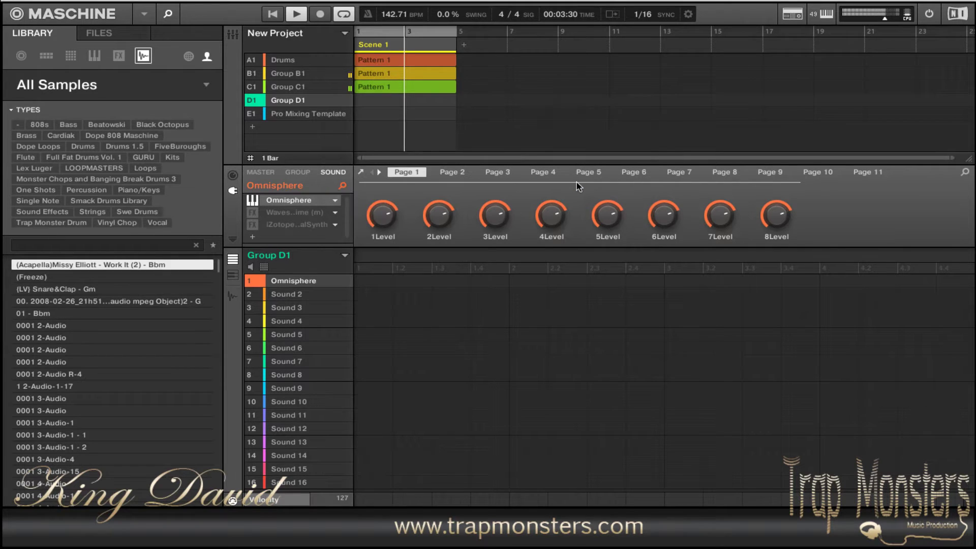
{"action": "left_click", "coordinate": [361, 173]}
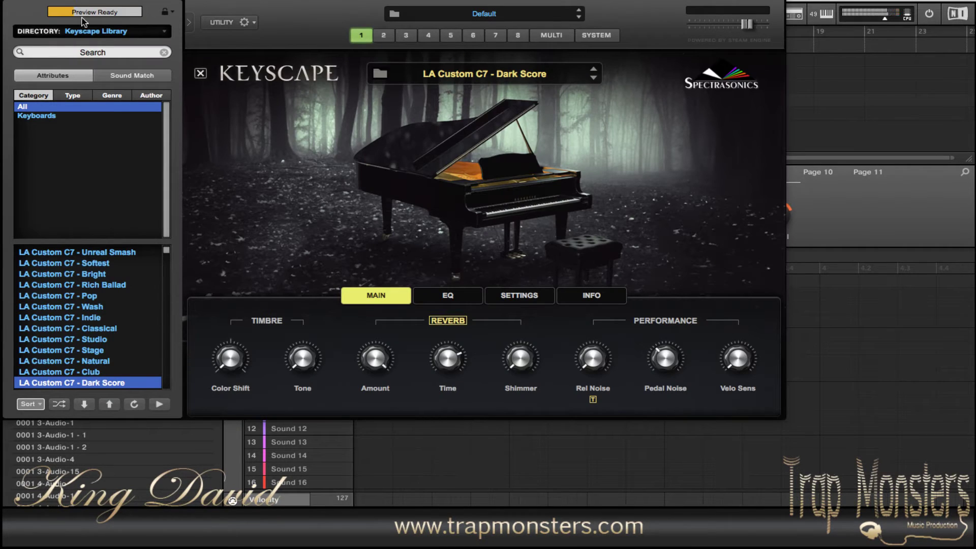
Step: Point Omnisphere's browser at the DrumSelect - Chernobyl library and load the Bell - Matrix patch
{"action": "left_click", "coordinate": [95, 33]}
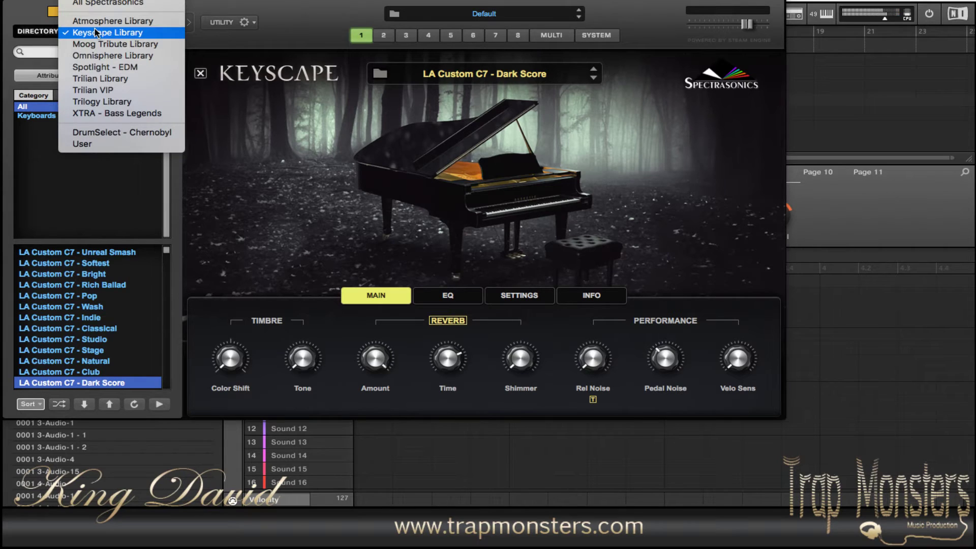
{"action": "left_click", "coordinate": [102, 1]}
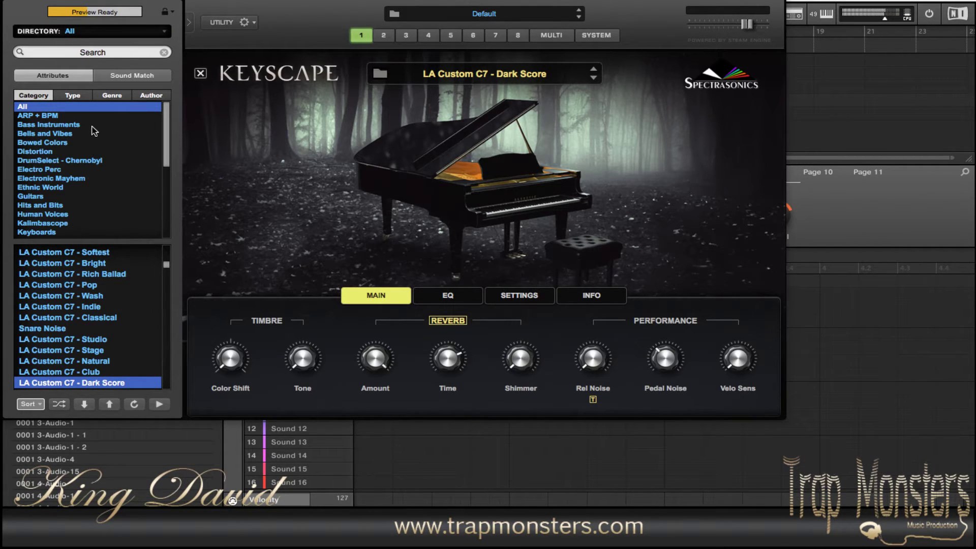
{"action": "left_click", "coordinate": [109, 29]}
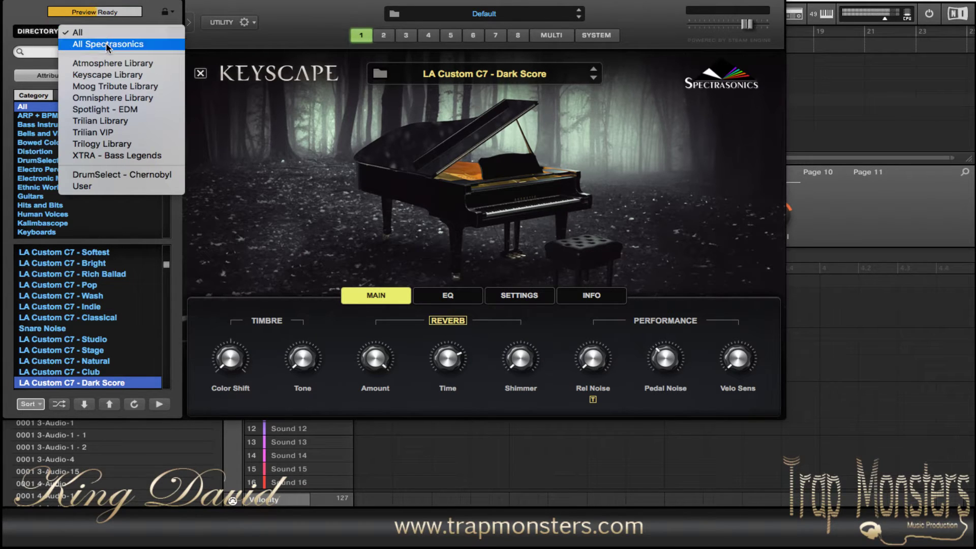
{"action": "left_click", "coordinate": [106, 175]}
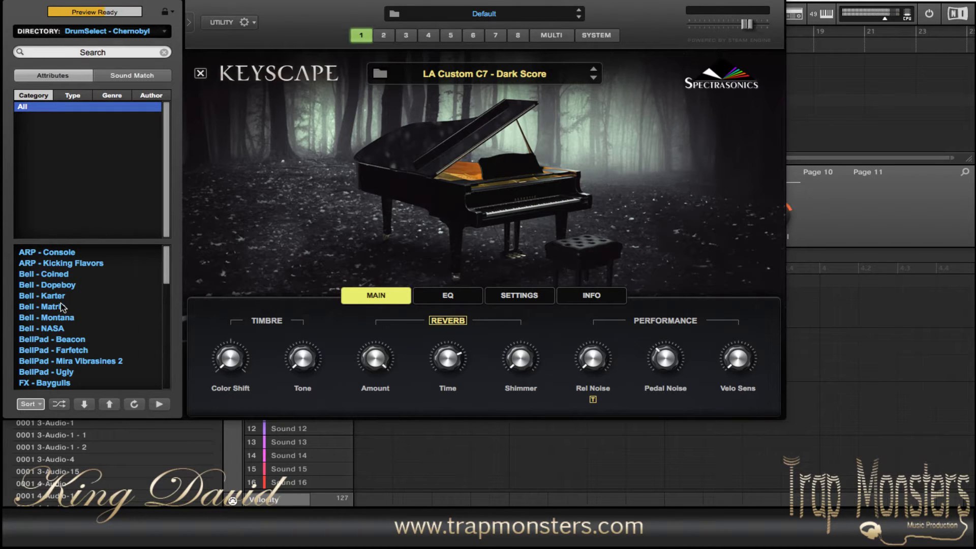
{"action": "left_click", "coordinate": [62, 307]}
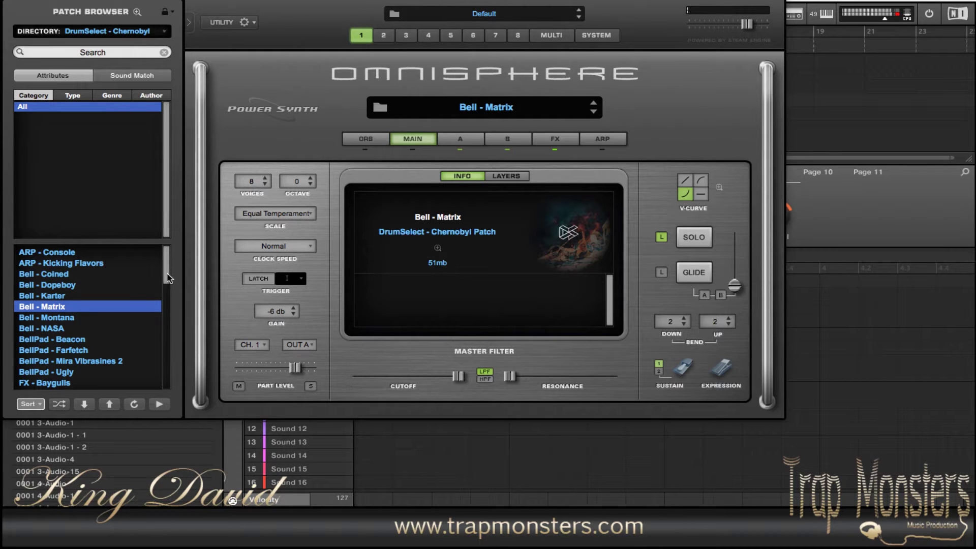
Step: Load the Pad - Khalifa patch from the scrolled list, then close the Omnisphere window
{"action": "left_click_drag", "start_coordinate": [167, 278], "coordinate": [171, 348]}
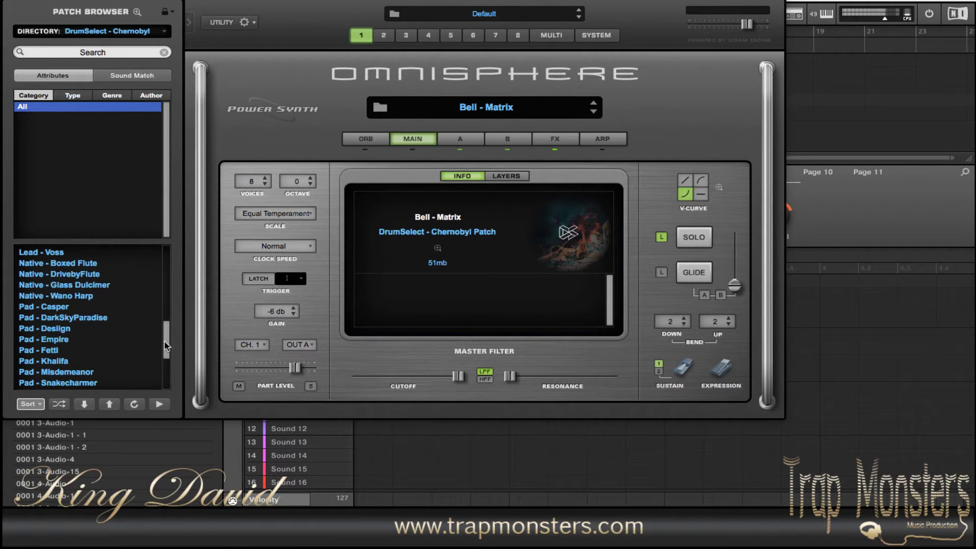
{"action": "left_click", "coordinate": [63, 359]}
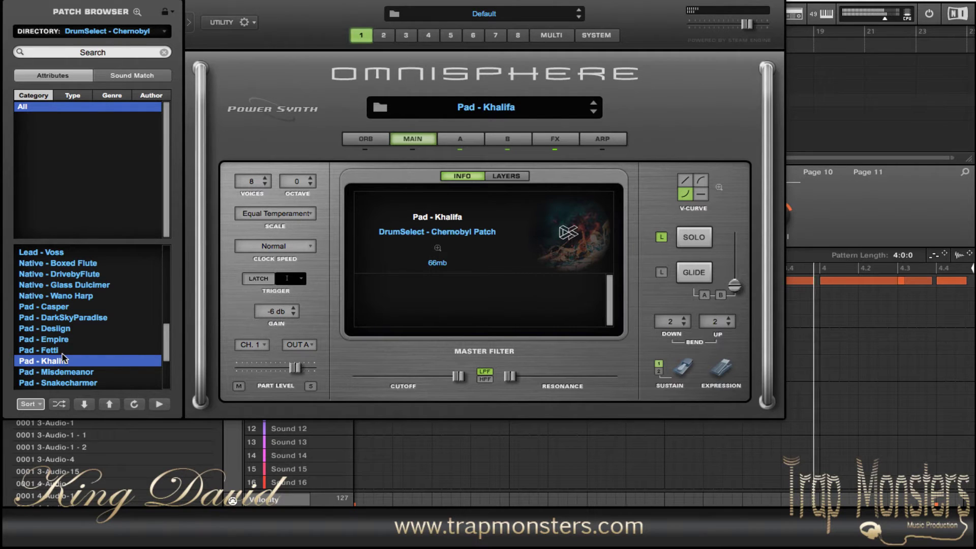
{"action": "key", "text": "super+w"}
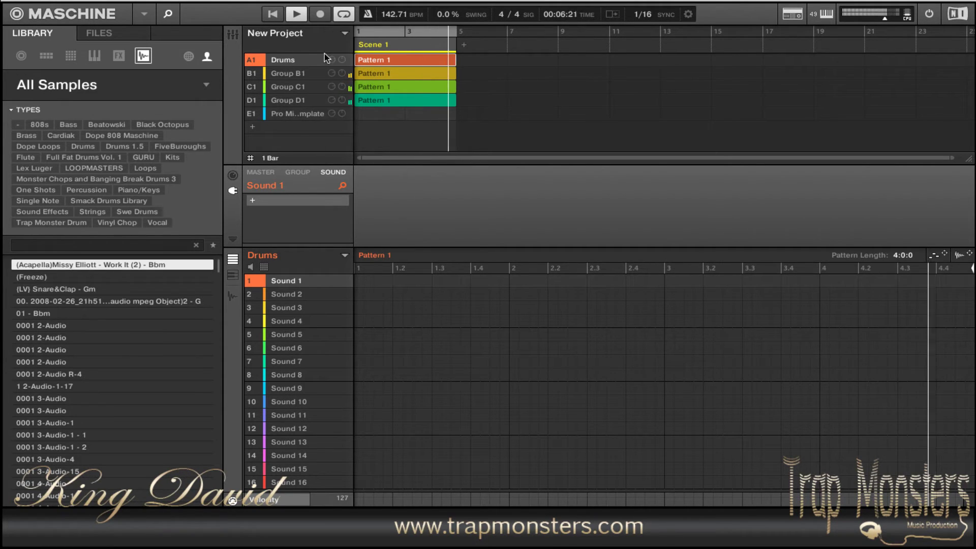
Step: Load the favourite TM-AK47 group kit into the first group
{"action": "left_click", "coordinate": [48, 56]}
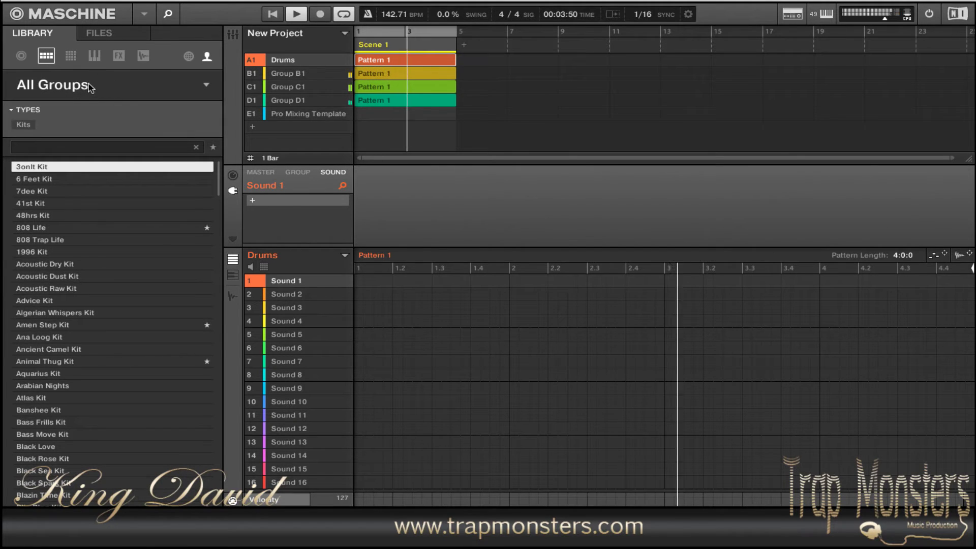
{"action": "left_click", "coordinate": [213, 148]}
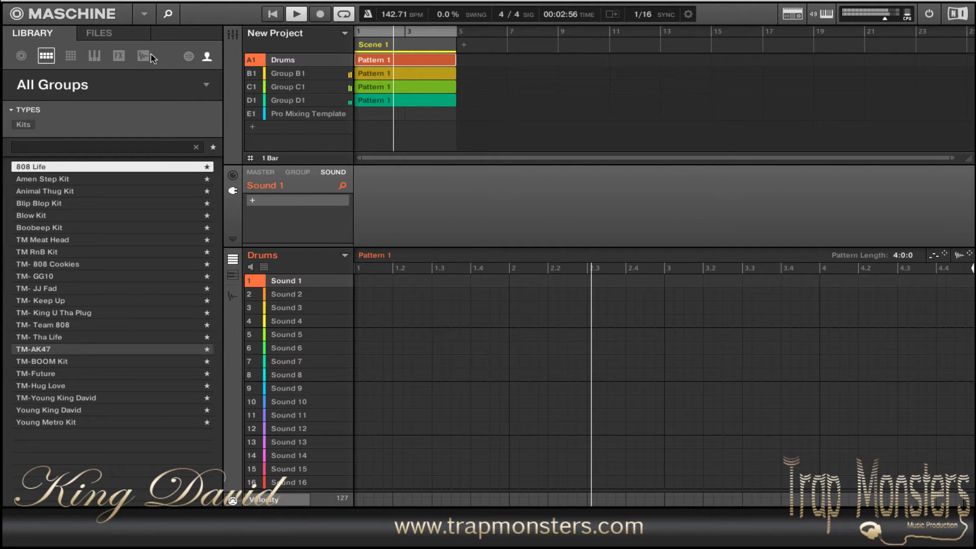
{"action": "key", "text": "Return"}
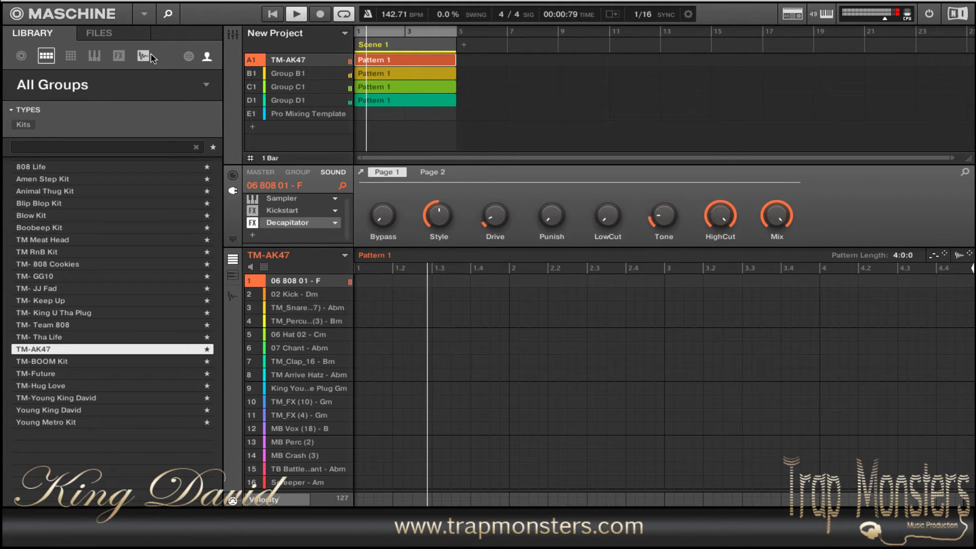
Step: Show the 06 808 01 - F Sampler and the mixer with the TM-AK47 channels
{"action": "key", "text": "F3"}
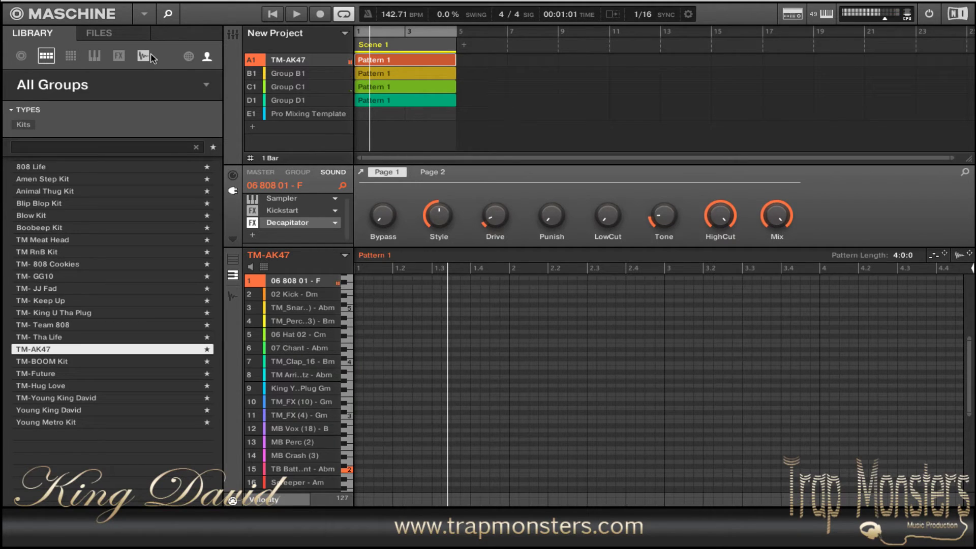
{"action": "key", "text": "ctrl+k"}
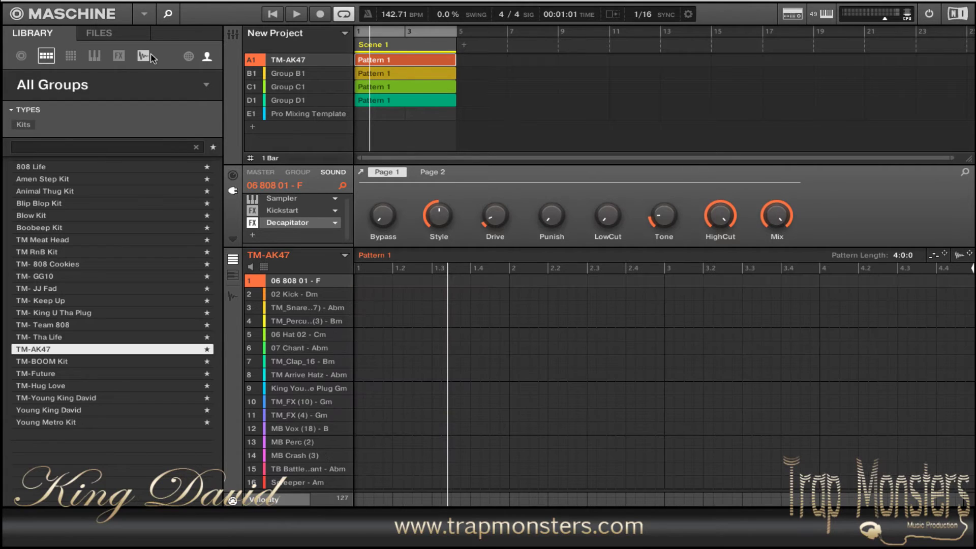
{"action": "key", "text": "Up"}
{"action": "key", "text": "Up"}
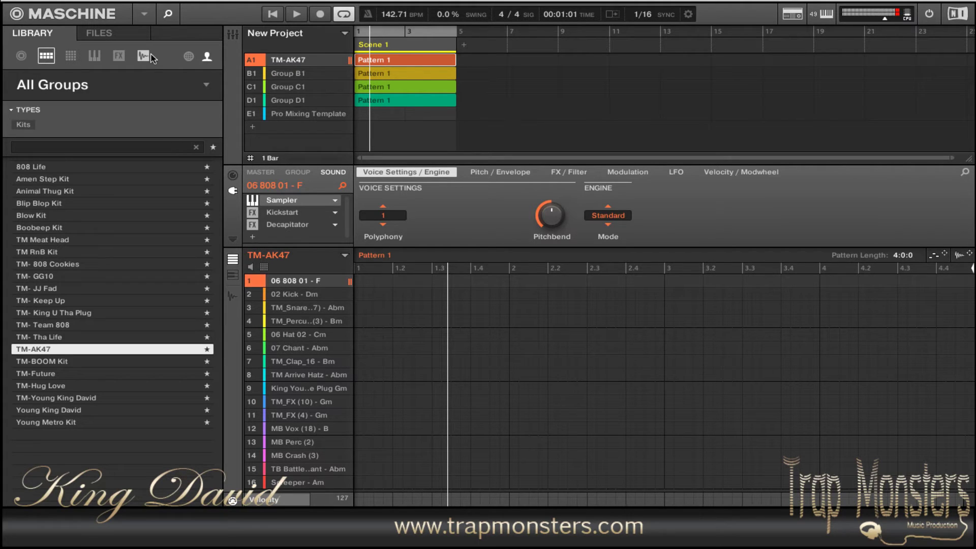
{"action": "left_click", "coordinate": [232, 35]}
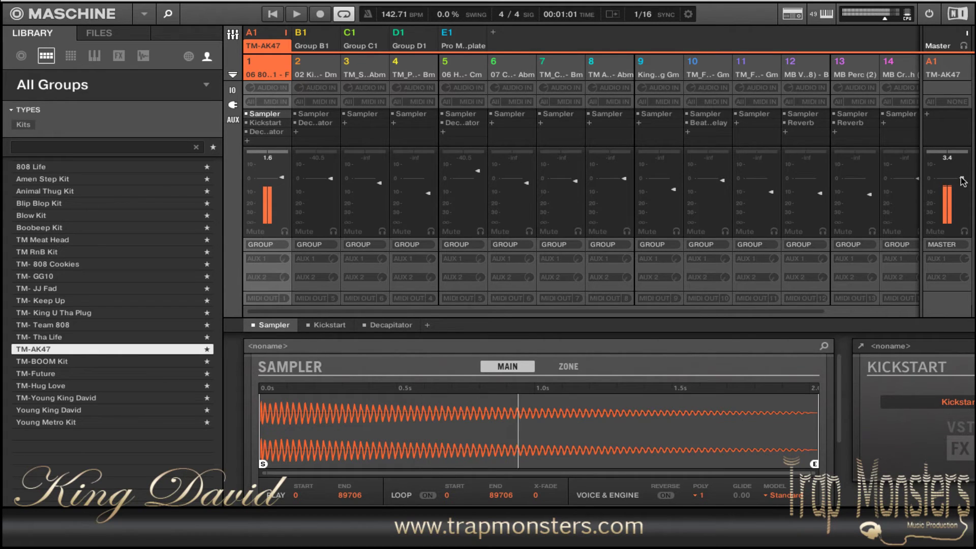
Step: Play Pattern 1 in keyboard view and record an 808 bass line
{"action": "left_click", "coordinate": [233, 35]}
{"action": "key", "text": "space"}
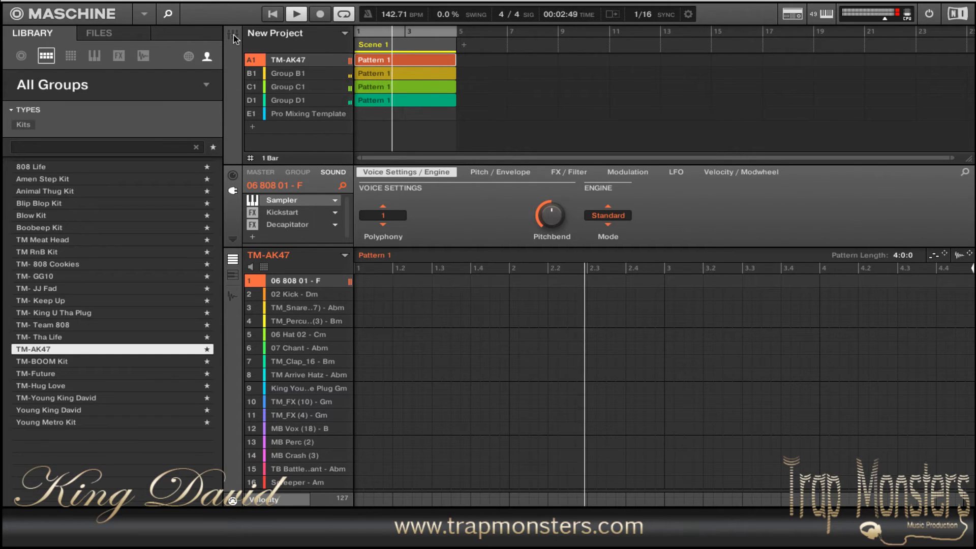
{"action": "key", "text": "F2"}
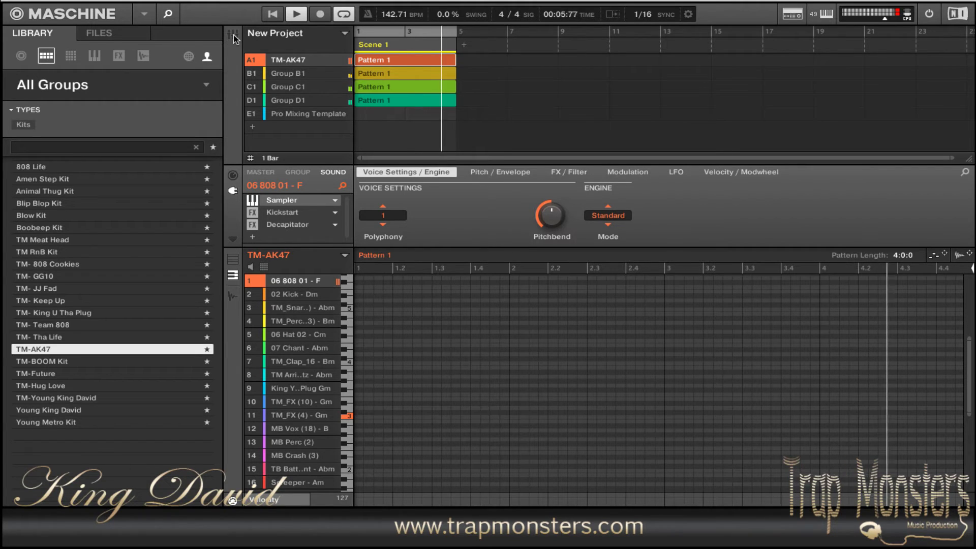
{"action": "key", "text": "r"}
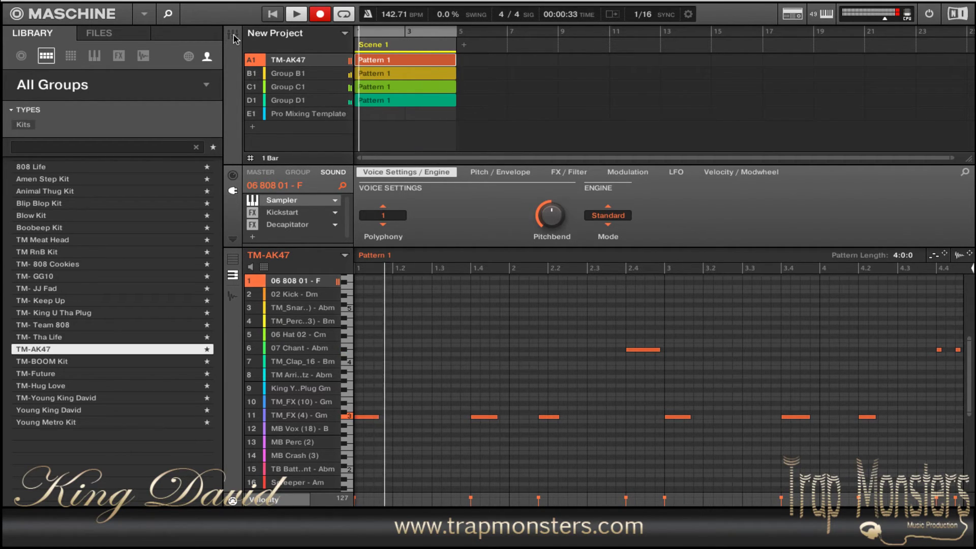
{"action": "key", "text": "r"}
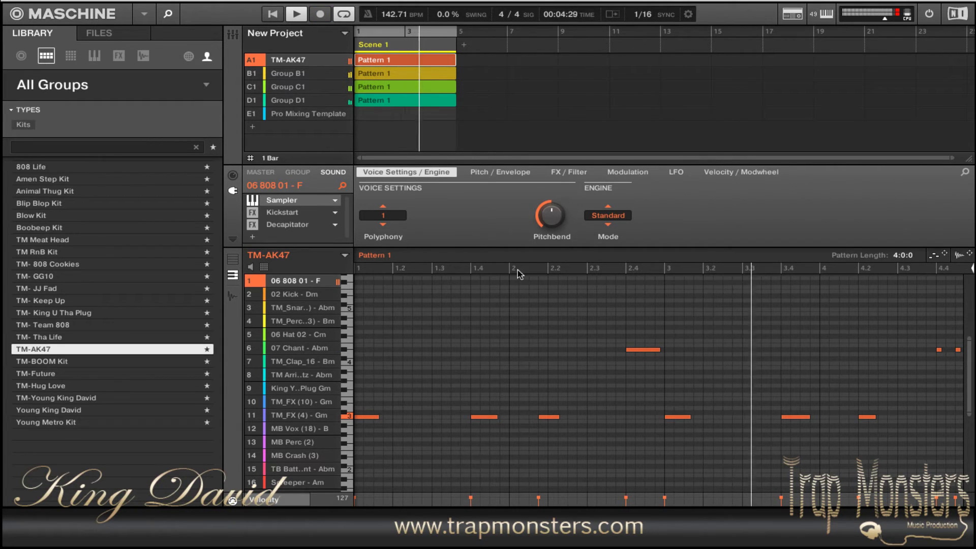
Step: Delete the 808 note near bar 2.1 and shift another note onto beat 2.2
{"action": "left_click", "coordinate": [548, 416]}
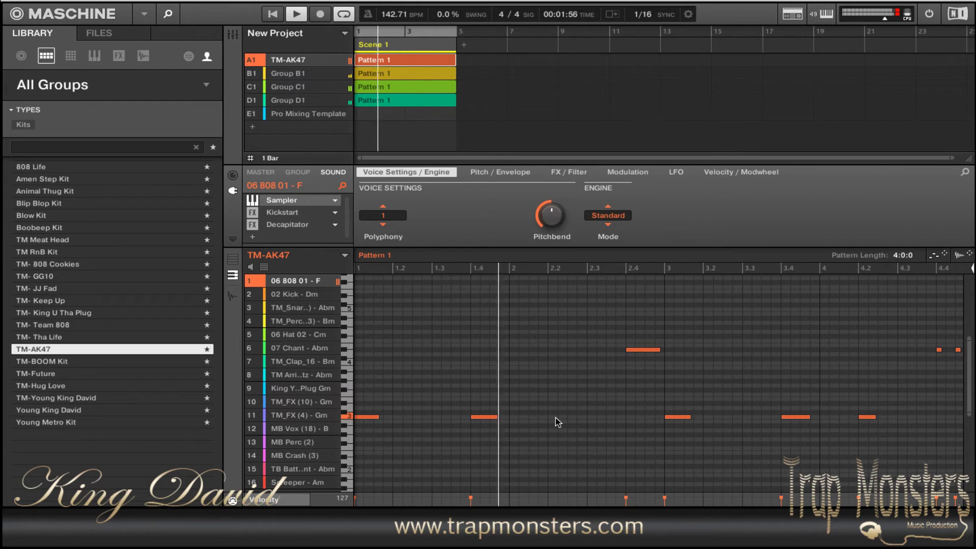
{"action": "key", "text": "r"}
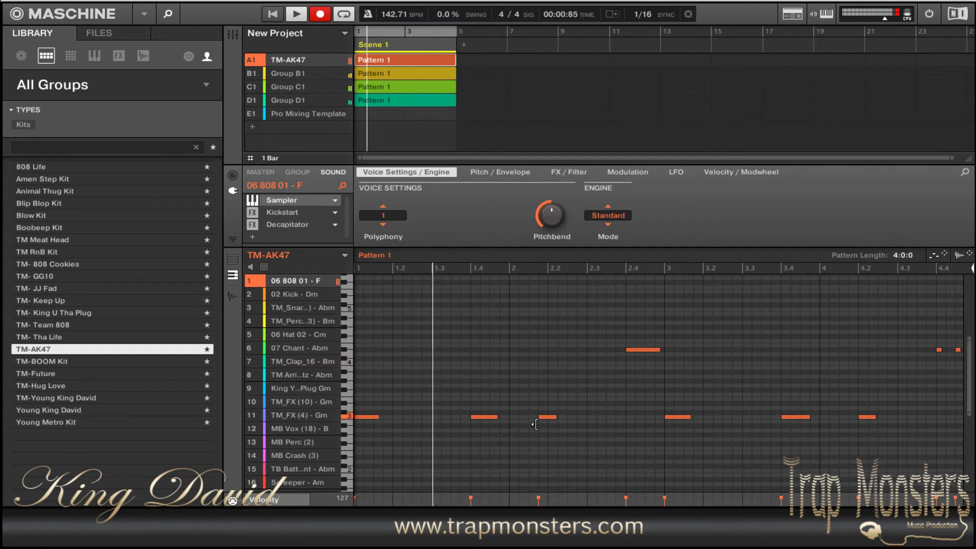
{"action": "left_click_drag", "start_coordinate": [549, 419], "coordinate": [553, 420]}
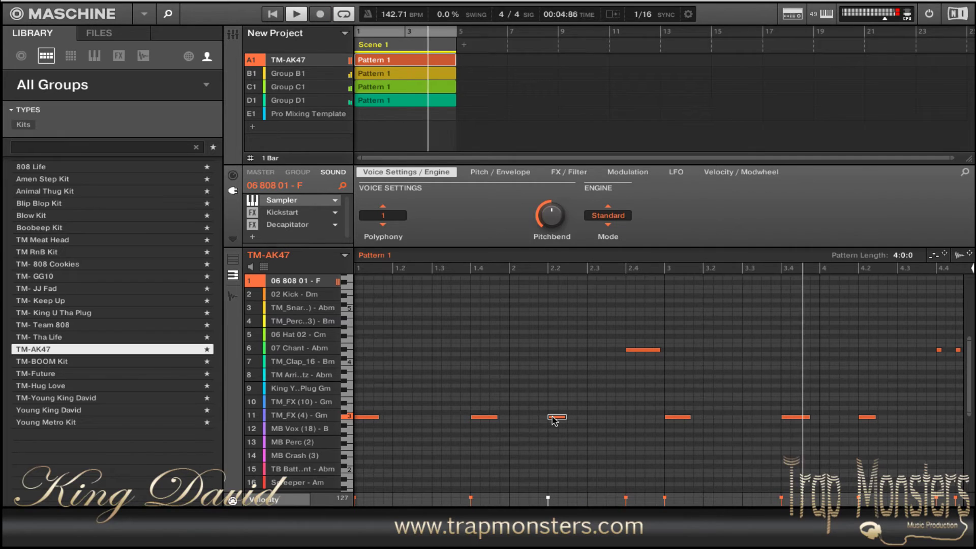
Step: Record kick hits on 02 Kick - Dm, deleting the stray kick near beat 3.4
{"action": "key", "text": "k"}
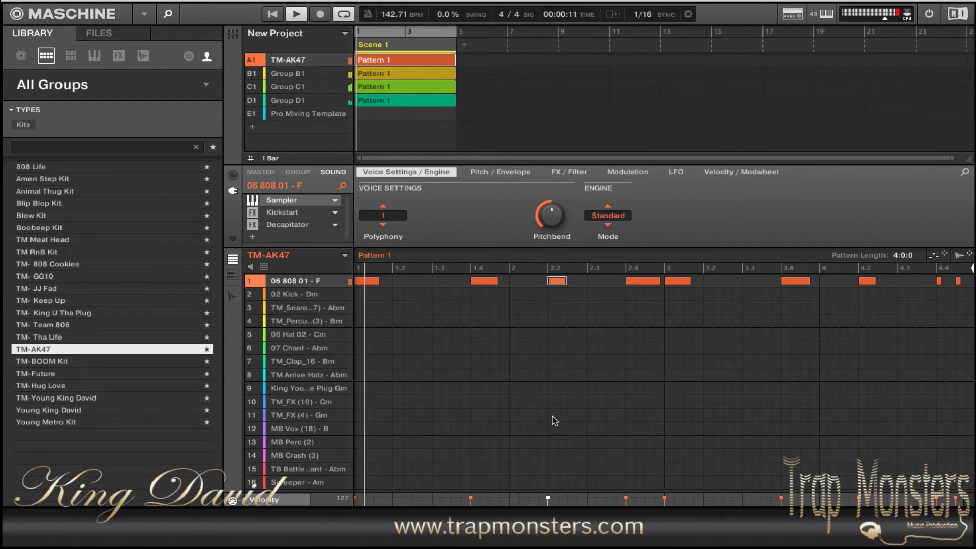
{"action": "key", "text": "Down"}
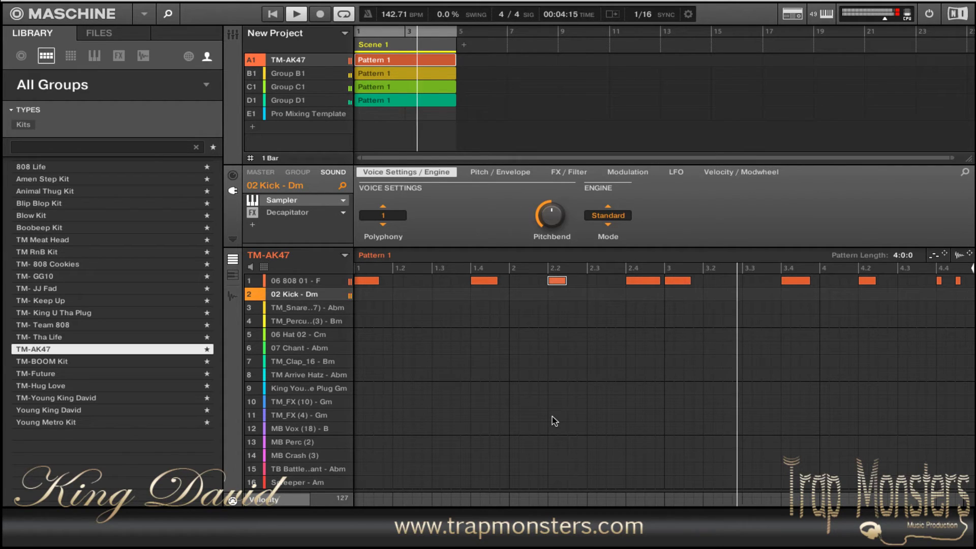
{"action": "key", "text": "r"}
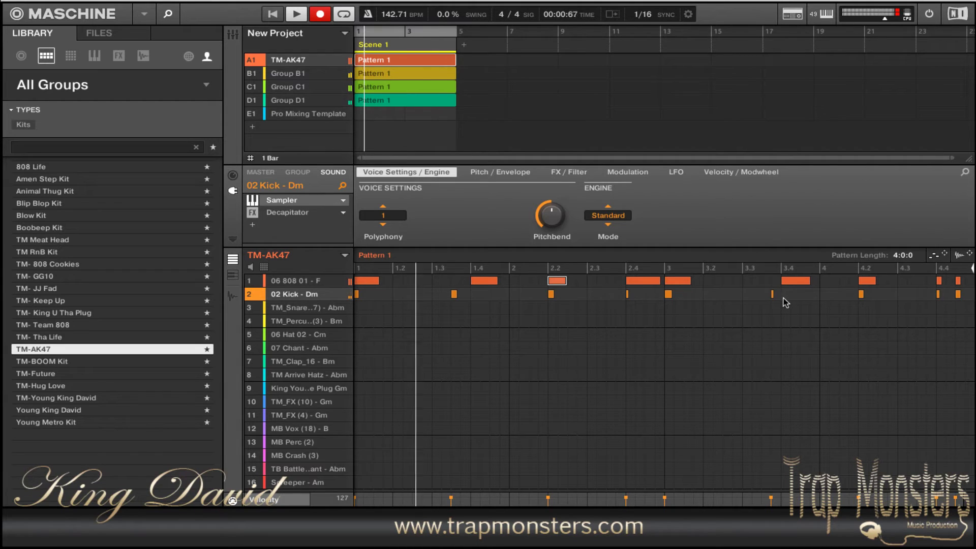
{"action": "left_click_drag", "start_coordinate": [784, 295], "coordinate": [762, 297]}
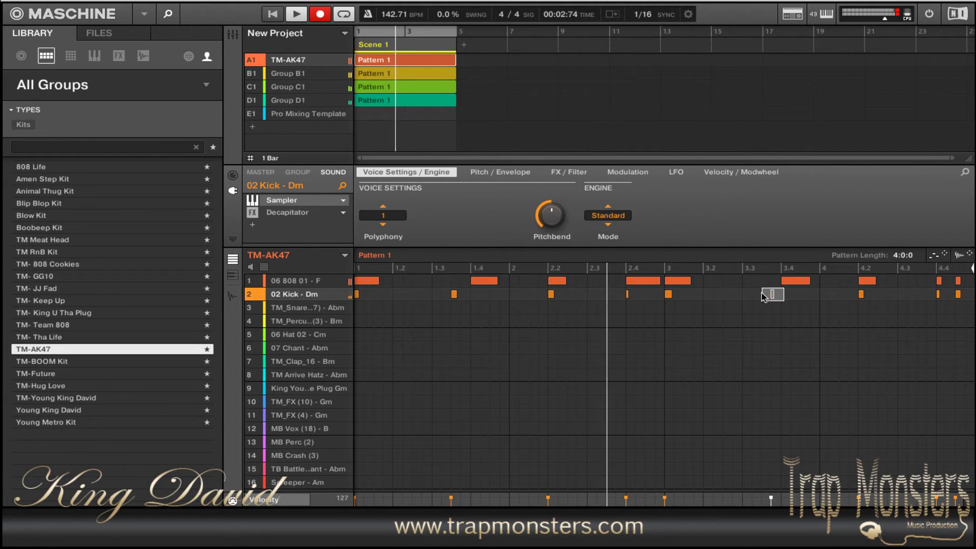
{"action": "key", "text": "Delete"}
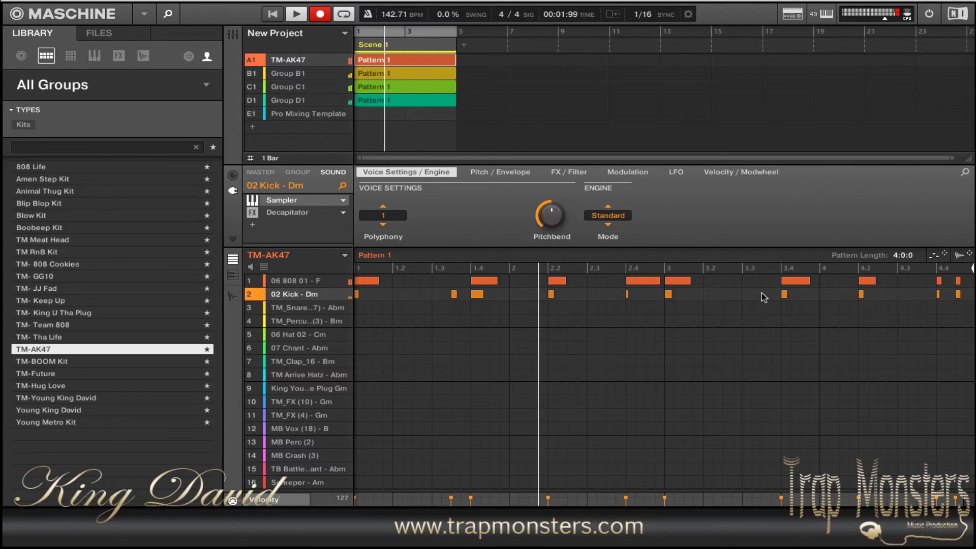
{"action": "key", "text": "r"}
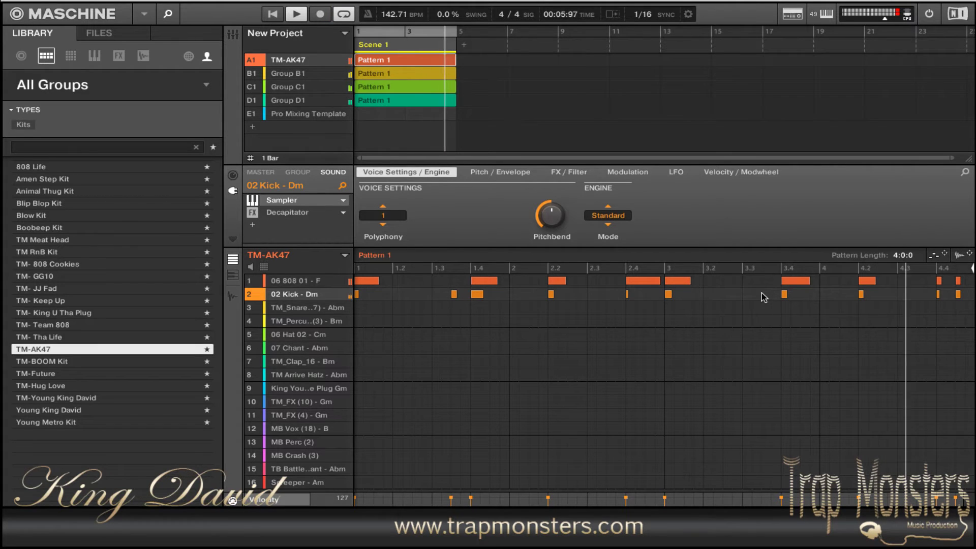
Step: Record snare and TM_Clap_16 - Bm hits into Pattern 1
{"action": "key", "text": "x"}
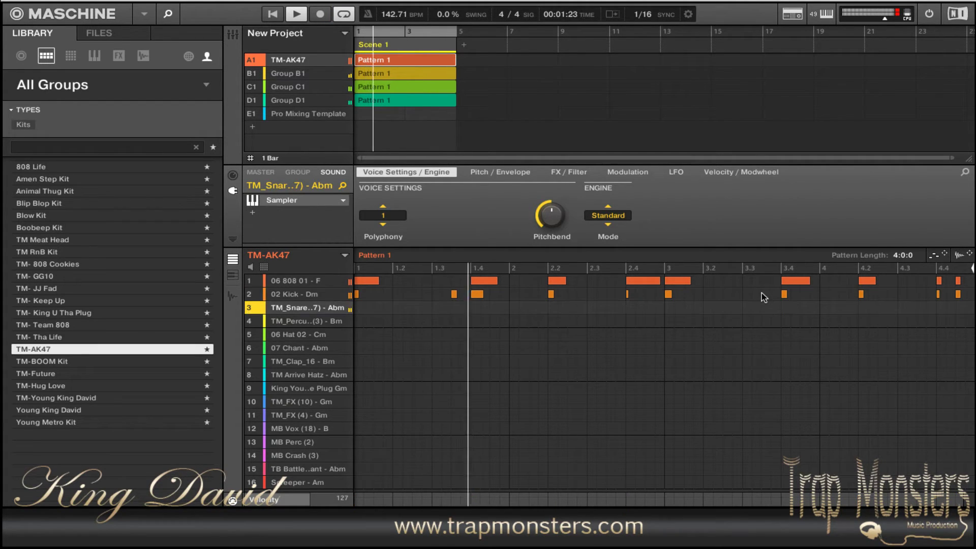
{"action": "key", "text": "g"}
{"action": "key", "text": "ctrl+space"}
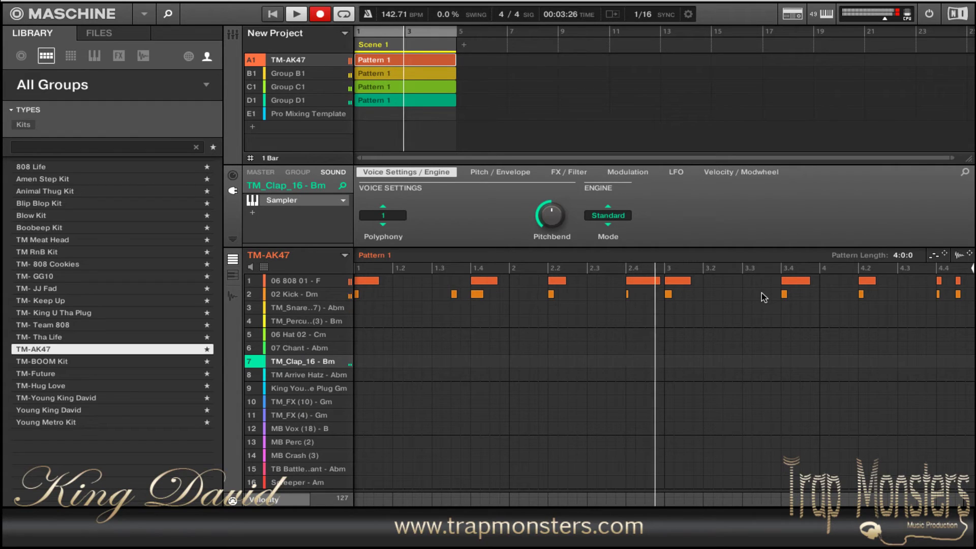
{"action": "key", "text": "g"}
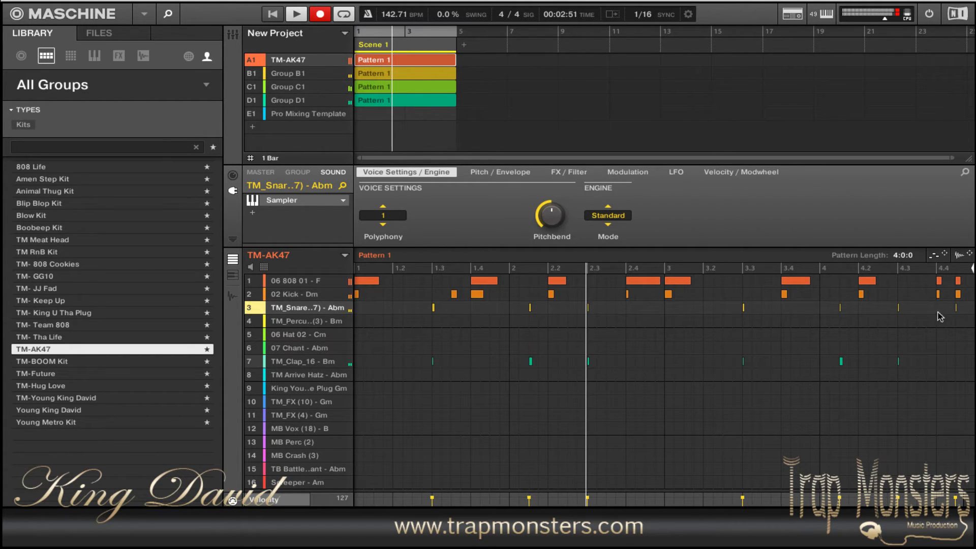
Step: Delete the last snare note in the pattern and select the percussion sound
{"action": "left_click_drag", "start_coordinate": [943, 310], "coordinate": [972, 316]}
{"action": "key", "text": "Delete"}
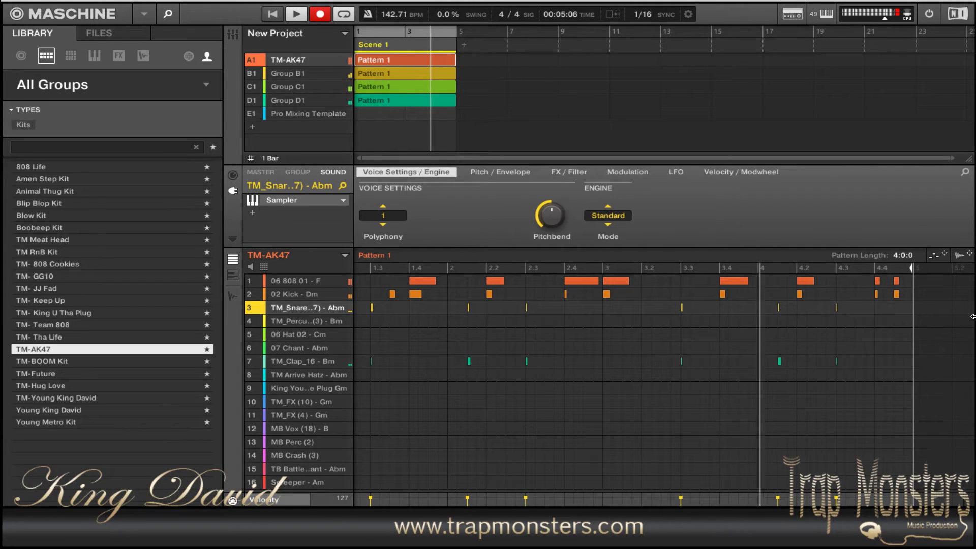
{"action": "key", "text": "Down"}
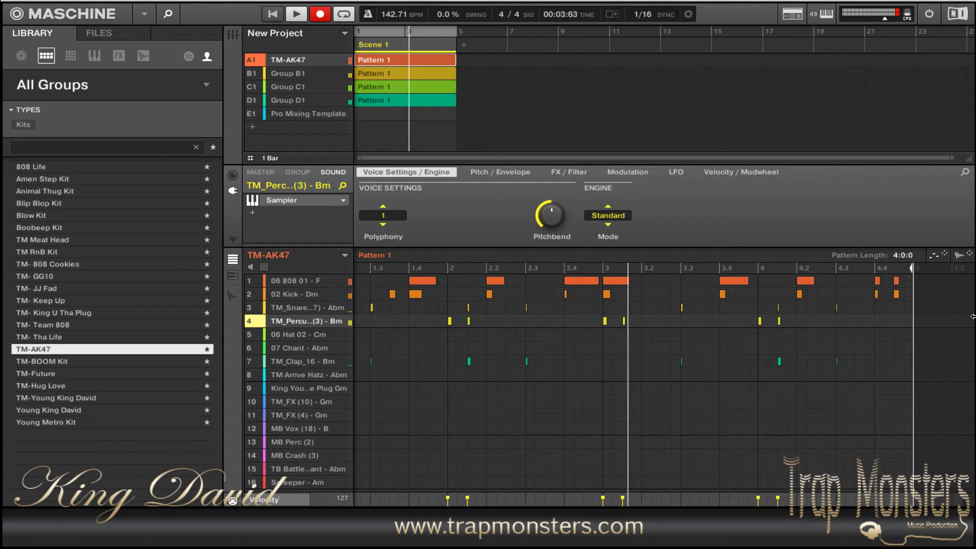
Step: Record a continuous hi-hat roll on the 06 Hat 02 - Cm sound
{"action": "key", "text": "Down"}
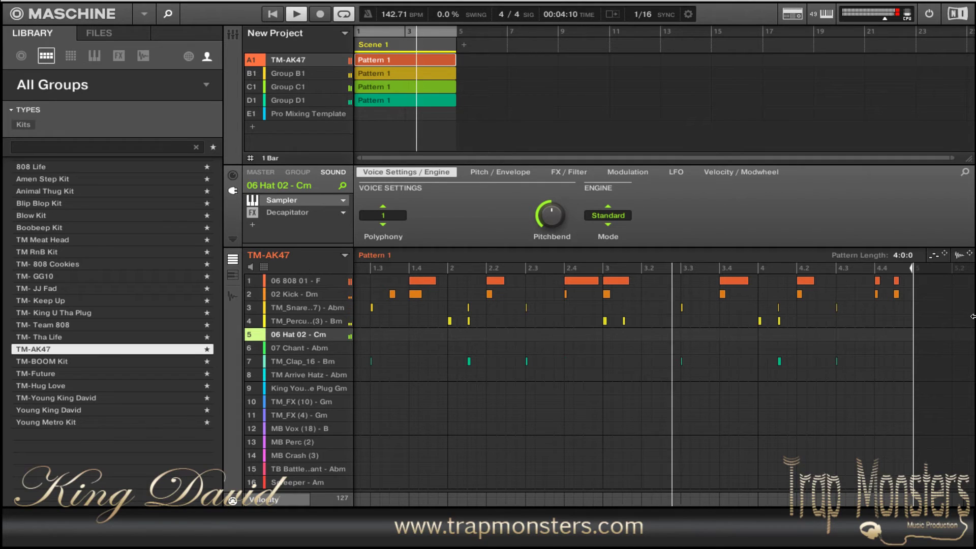
{"action": "key", "text": "r"}
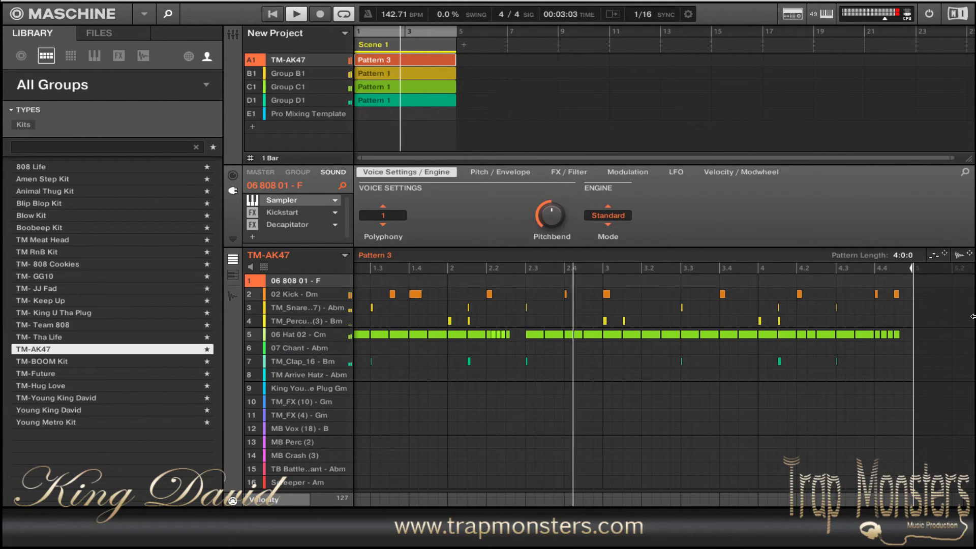
Step: Re-record sparser 06 Hat 02 - Cm hats from bar 1 and select the notes near 4.4
{"action": "key", "text": "ctrl+space"}
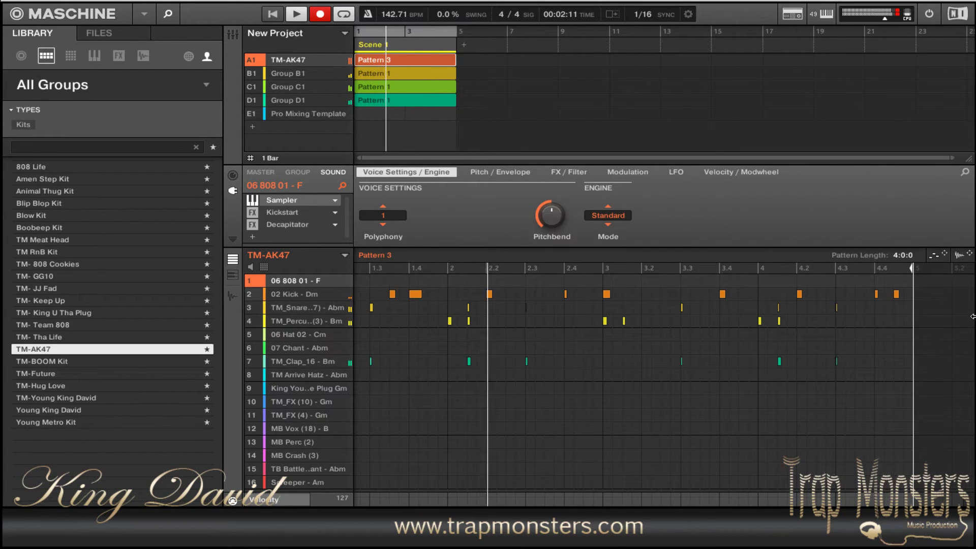
{"action": "scroll", "coordinate": [972, 316], "scroll_direction": "down", "scroll_amount": 2}
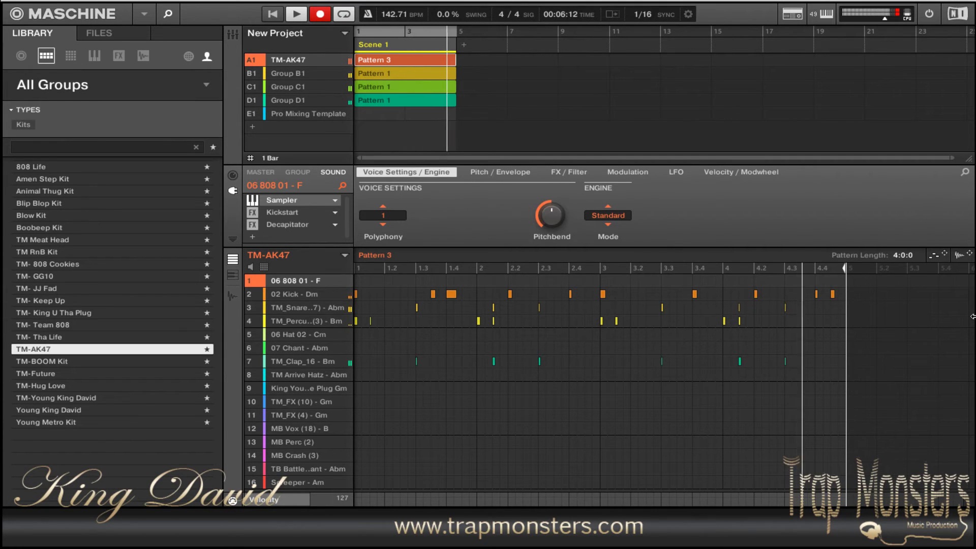
{"action": "key", "text": "c"}
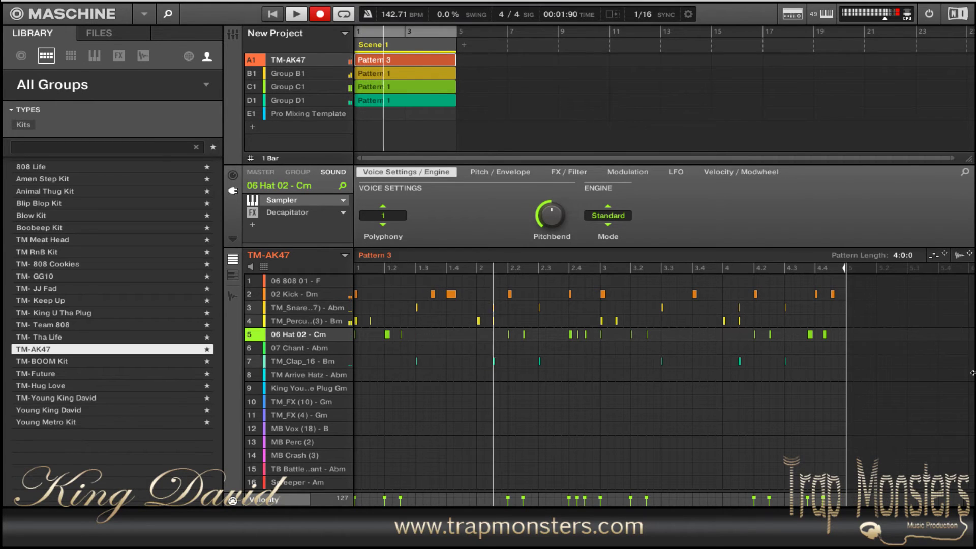
{"action": "left_click_drag", "start_coordinate": [861, 321], "coordinate": [783, 332]}
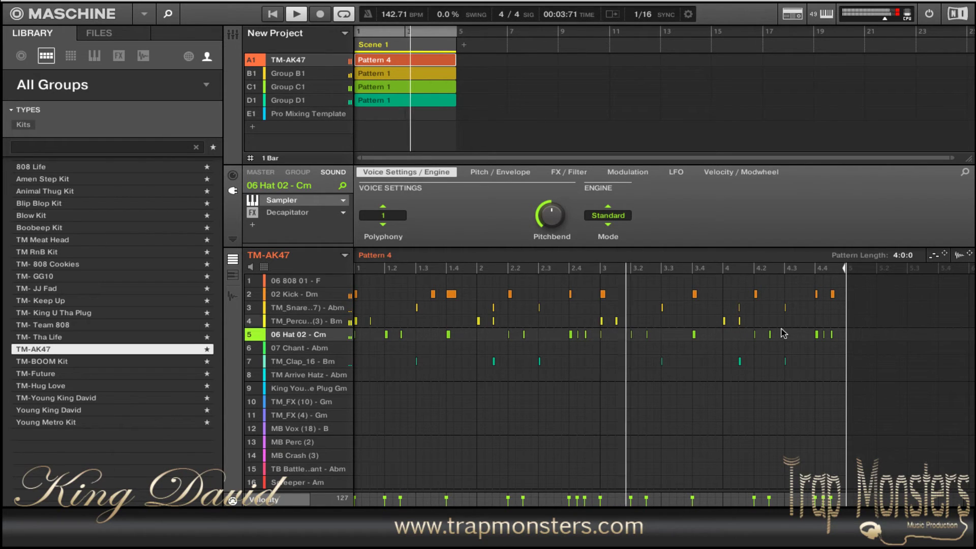
Step: Record 808 notes on 06 808 01 - F in keyboard view
{"action": "key", "text": "z"}
{"action": "key", "text": "k"}
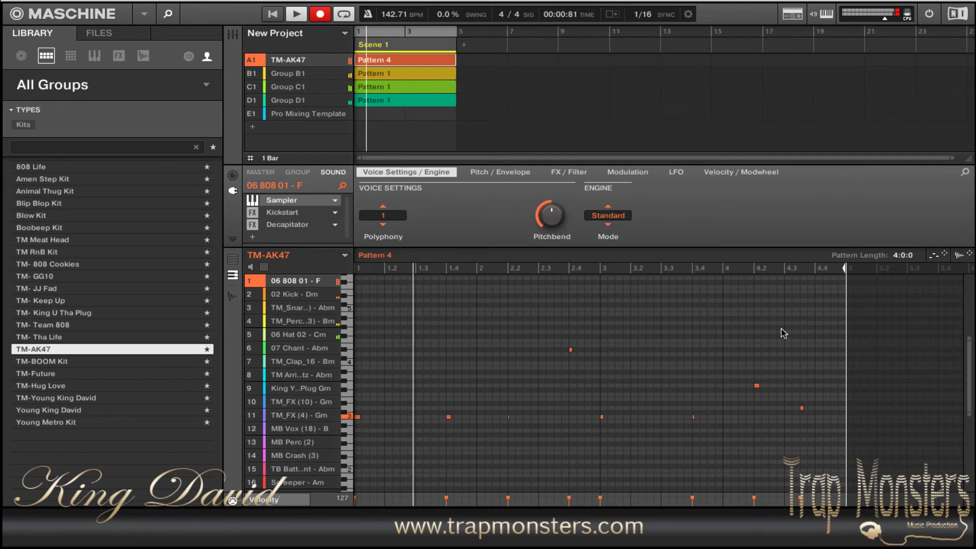
{"action": "key", "text": "r"}
Step: Record TM Arrive Hatz - Abm hits into Pattern 4
{"action": "key", "text": "k"}
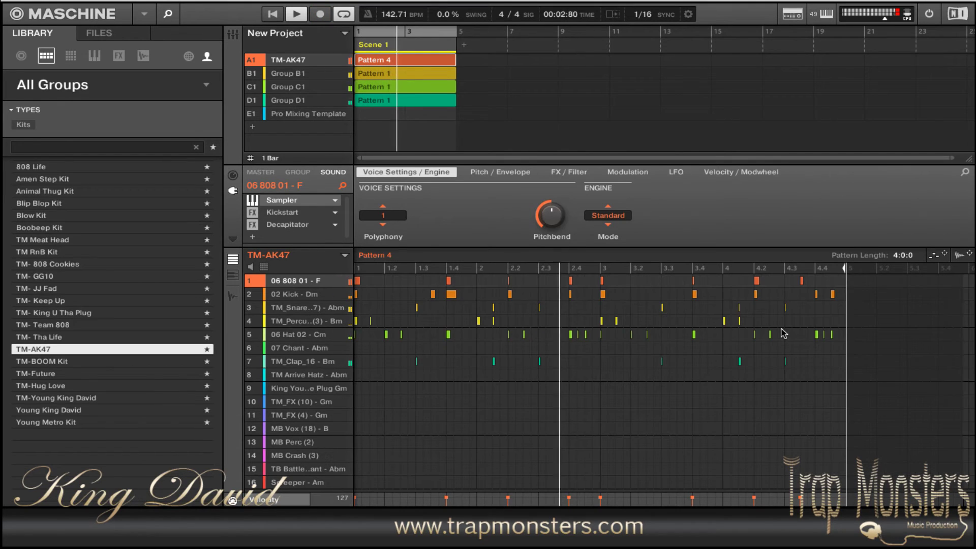
{"action": "key", "text": "g"}
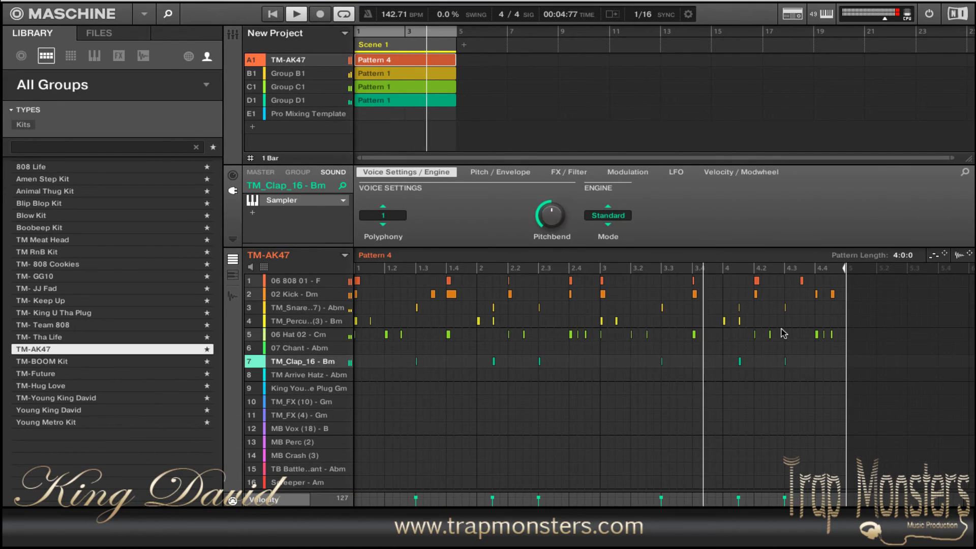
{"action": "key", "text": "b"}
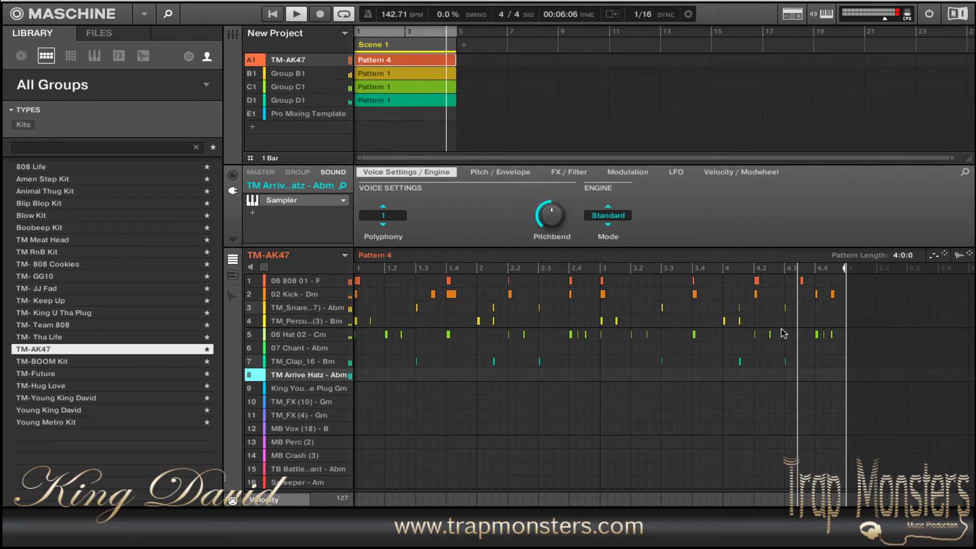
{"action": "key", "text": "r"}
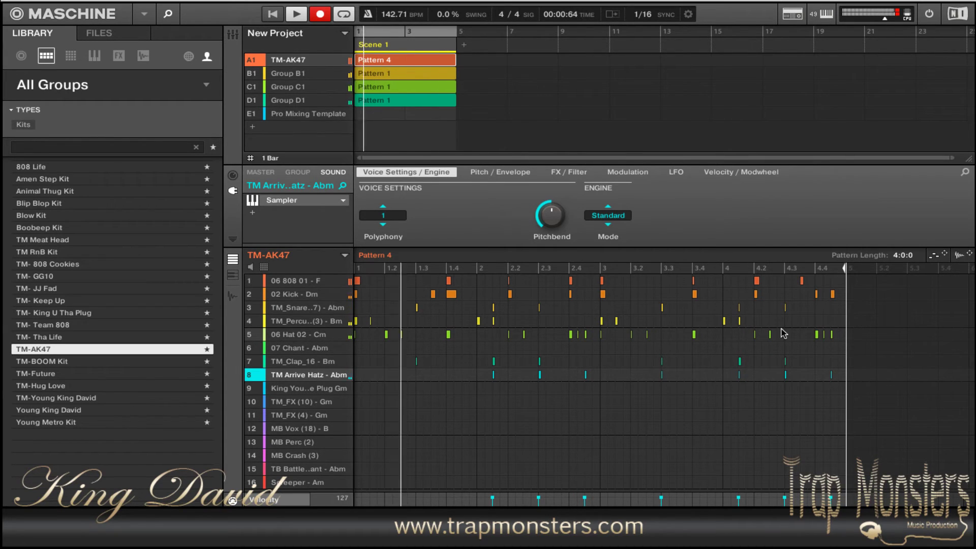
{"action": "key", "text": "r"}
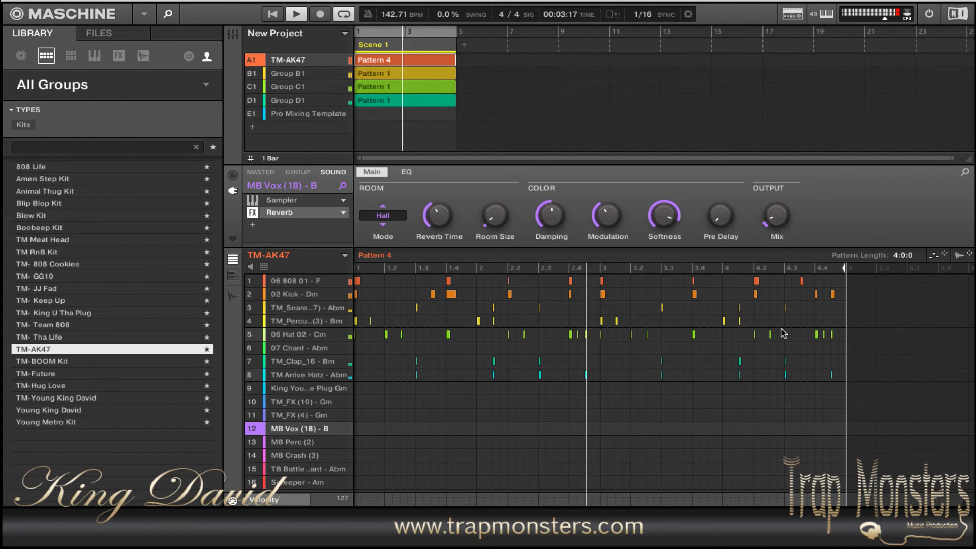
Step: Record vocal hits, return TM-AK47 to Pattern 1, and duplicate Scene 1 repeatedly
{"action": "key", "text": "r"}
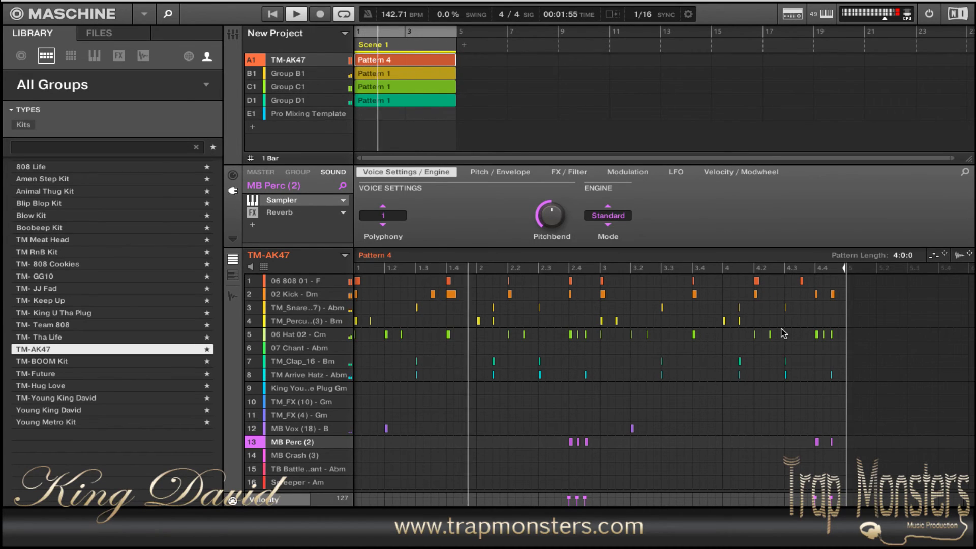
{"action": "key", "text": "1"}
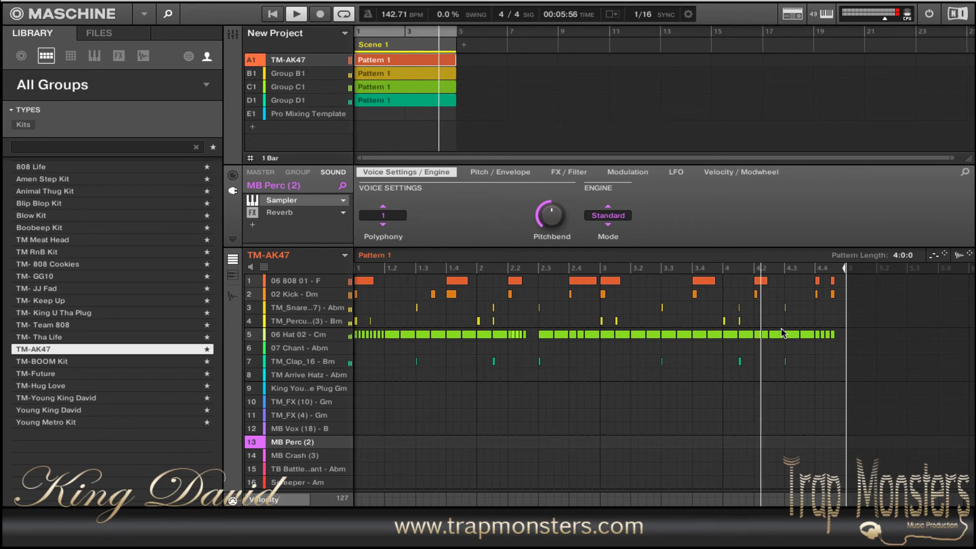
{"action": "key", "text": "super+d"}
{"action": "key", "text": "super+d"}
{"action": "key", "text": "super+d"}
{"action": "key", "text": "super+d"}
{"action": "key", "text": "super+d"}
{"action": "key", "text": "super+d"}
{"action": "key", "text": "super+d"}
{"action": "key", "text": "super+d"}
{"action": "key", "text": "super+d"}
{"action": "key", "text": "super+d"}
{"action": "key", "text": "super+d"}
{"action": "key", "text": "super+d"}
{"action": "key", "text": "super+d"}
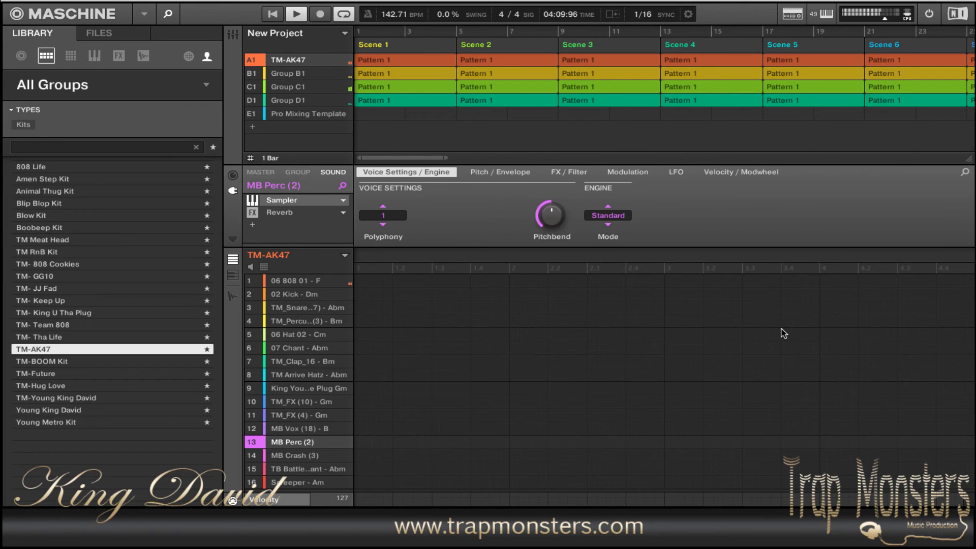
Step: Duplicate into dozens more scenes, then record an empty Pattern 2 for Group C1 in scene 2
{"action": "key", "text": "ctrl+d"}
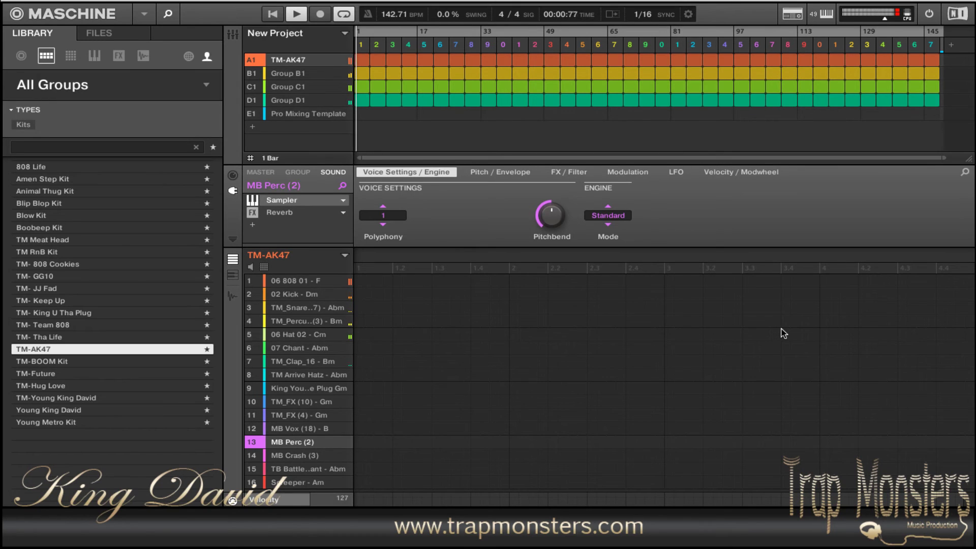
{"action": "key", "text": "space"}
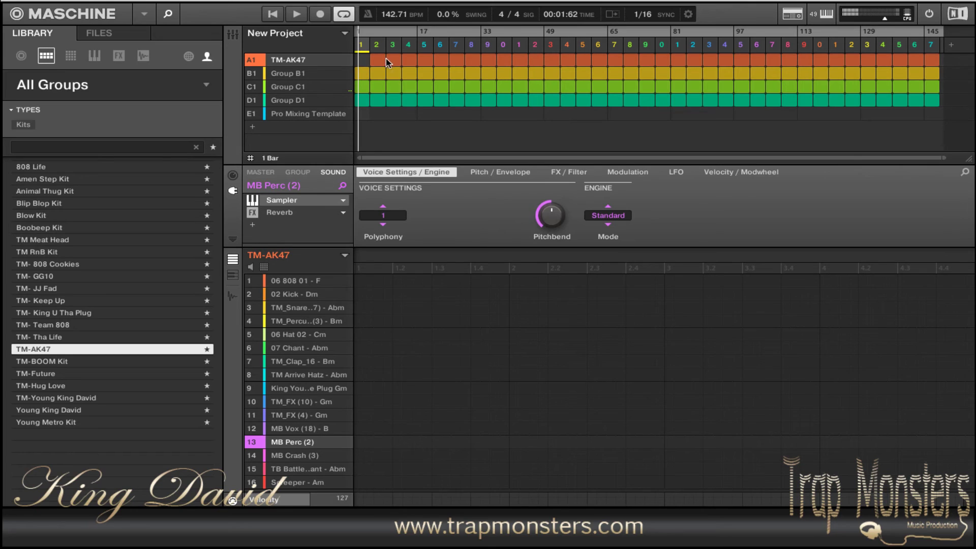
{"action": "left_click", "coordinate": [364, 91]}
{"action": "left_click", "coordinate": [379, 91]}
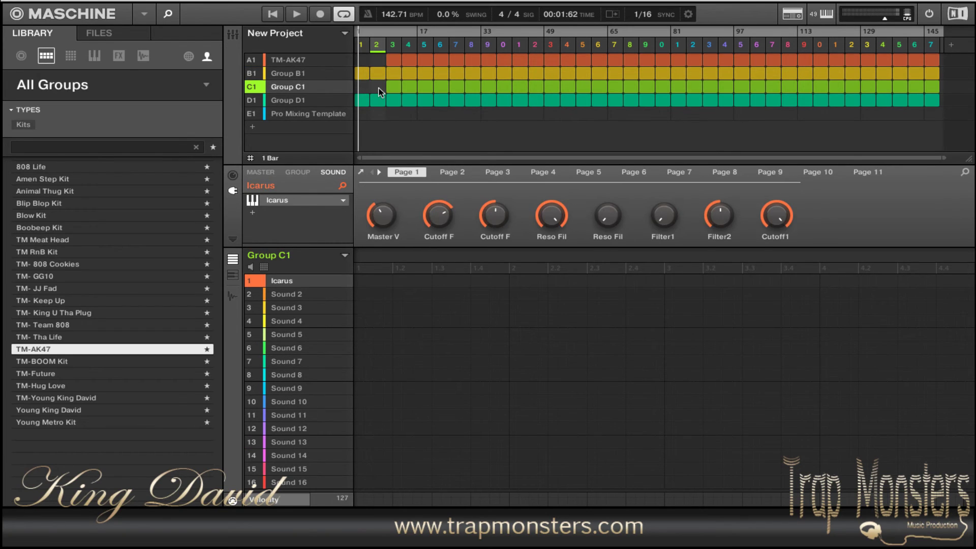
{"action": "key", "text": "space"}
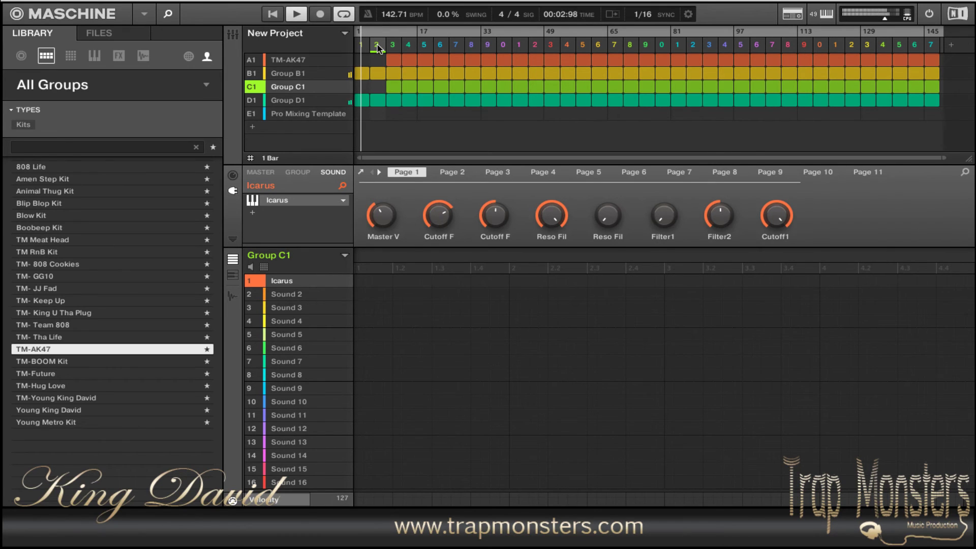
{"action": "key", "text": "r"}
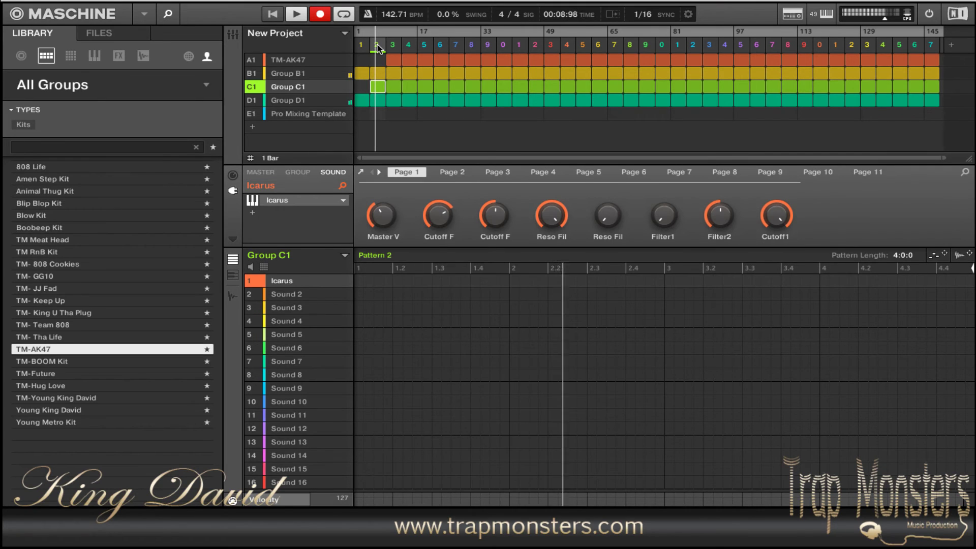
{"action": "key", "text": "h"}
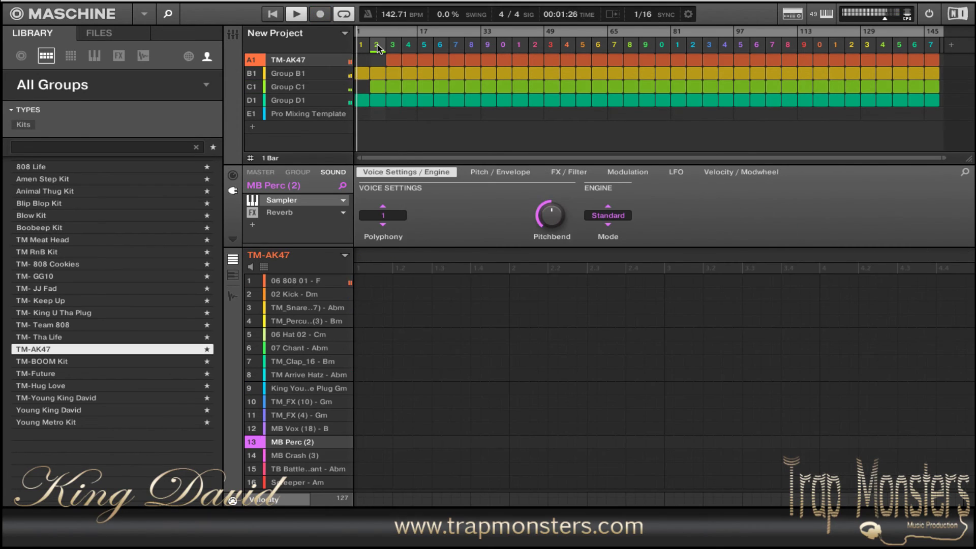
Step: Record a lengthened row 9 hit into a new TM-AK47 pattern in scene 2, then clear scene 5
{"action": "key", "text": "r"}
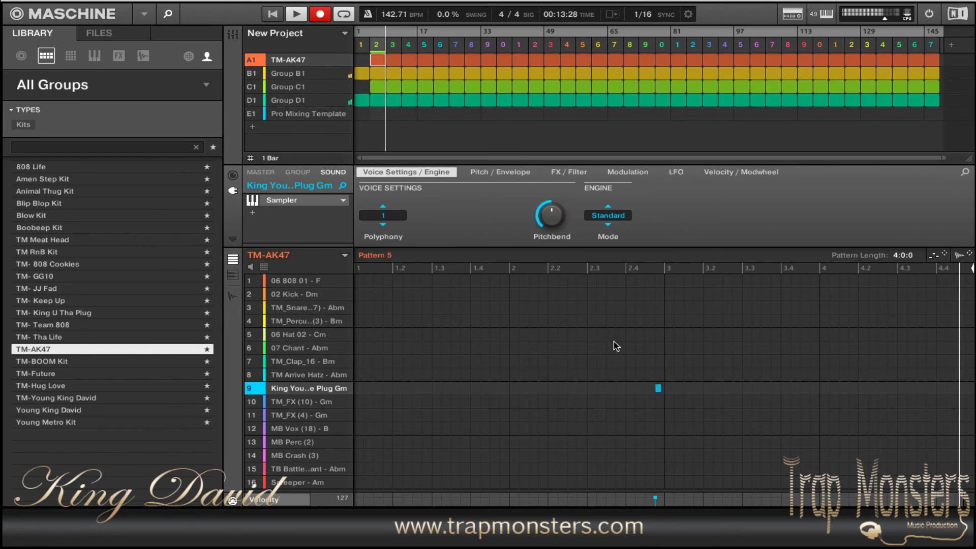
{"action": "left_click_drag", "start_coordinate": [662, 394], "coordinate": [669, 391]}
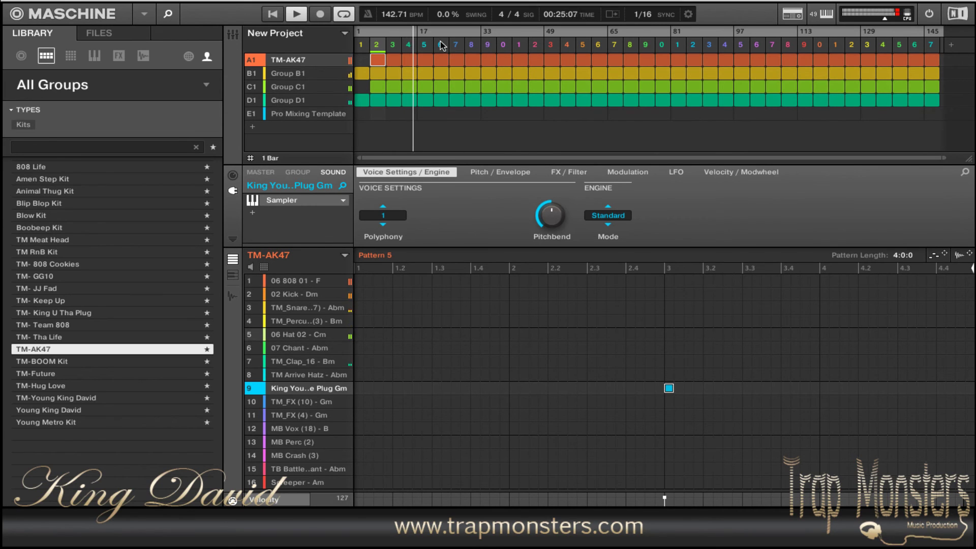
{"action": "double_click", "coordinate": [431, 62]}
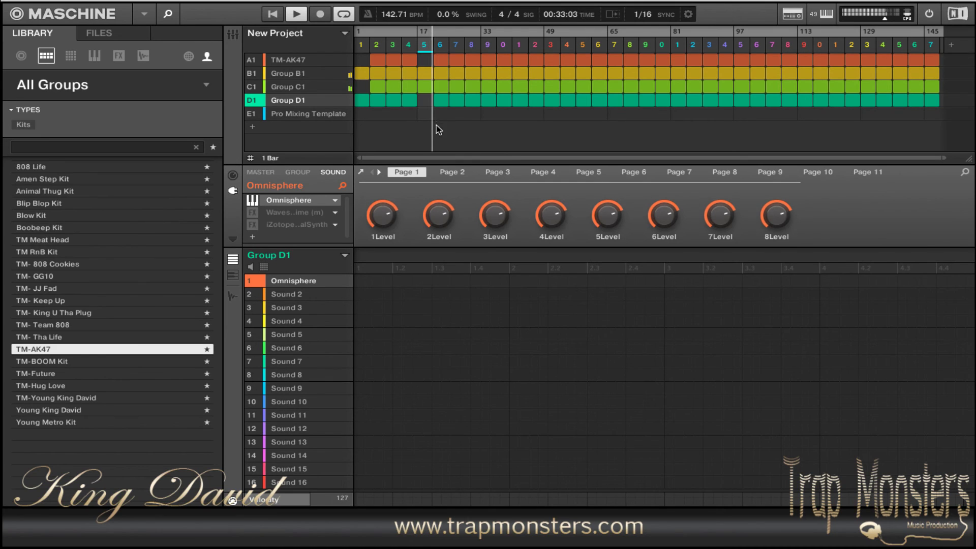
Step: Remove Group D1's clips from scenes 6, 7 and 8 and the TM-AK47 clip from scene 13
{"action": "right_click", "coordinate": [442, 102]}
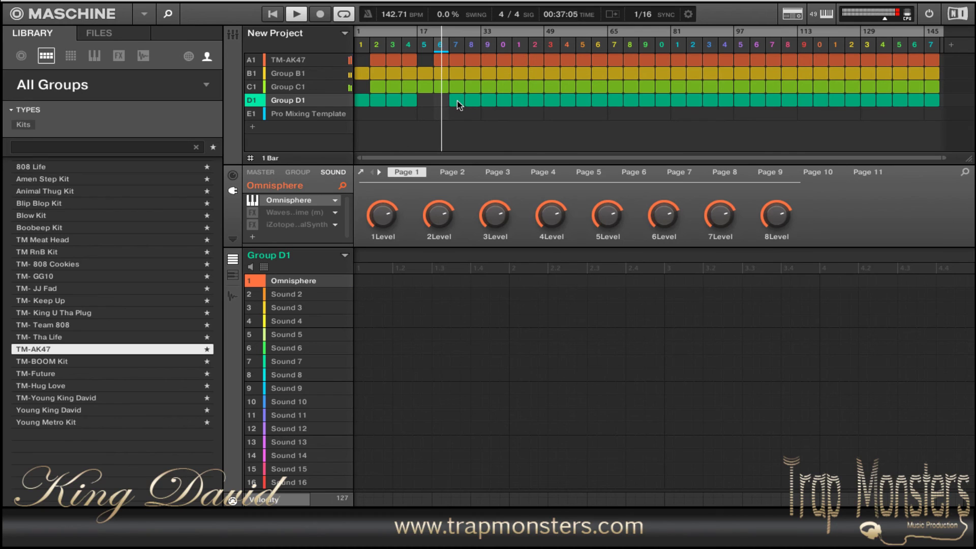
{"action": "left_click", "coordinate": [456, 60]}
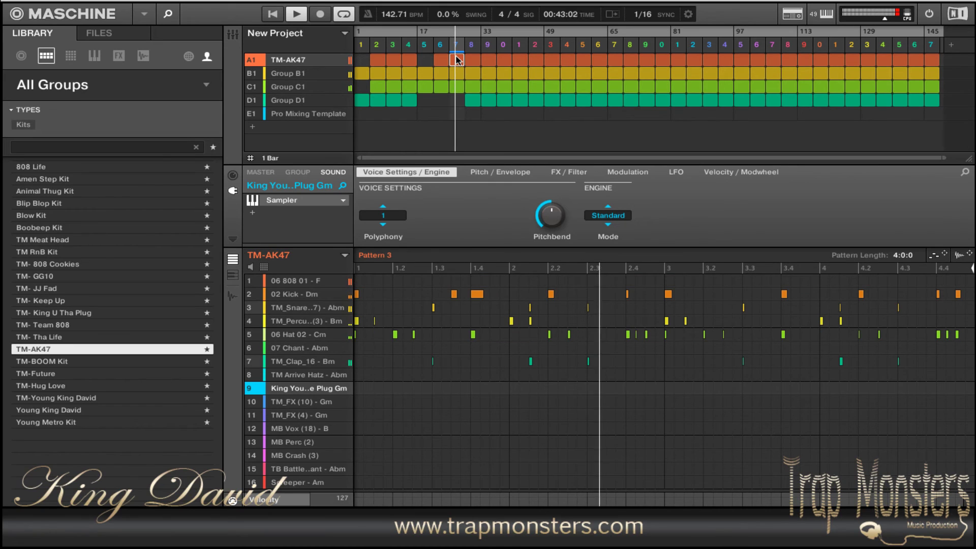
{"action": "left_click", "coordinate": [442, 60]}
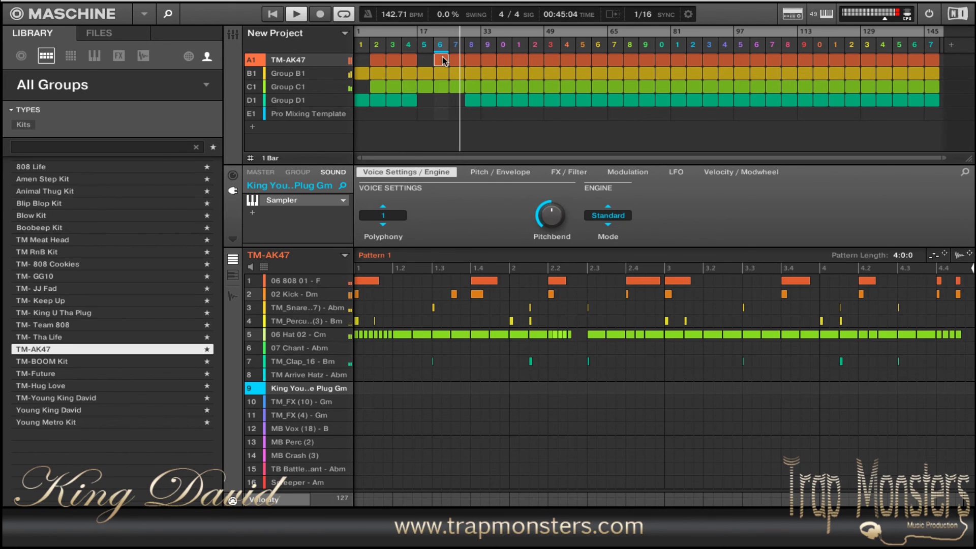
{"action": "left_click", "coordinate": [470, 104]}
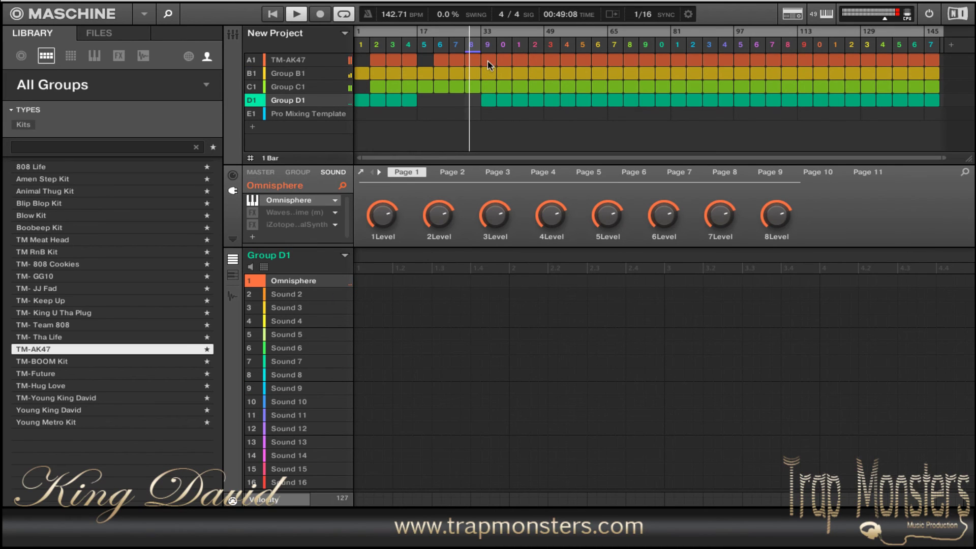
{"action": "left_click", "coordinate": [472, 61]}
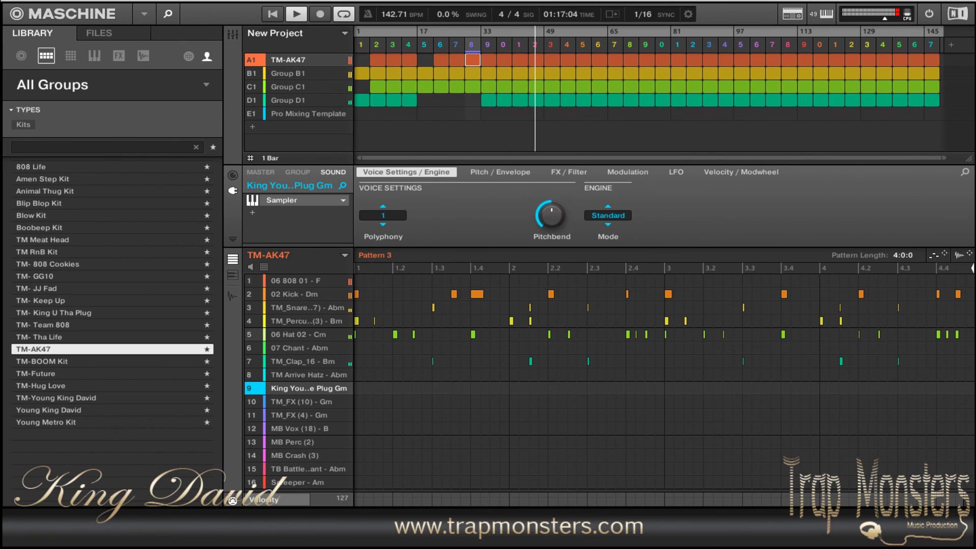
{"action": "left_click", "coordinate": [557, 60]}
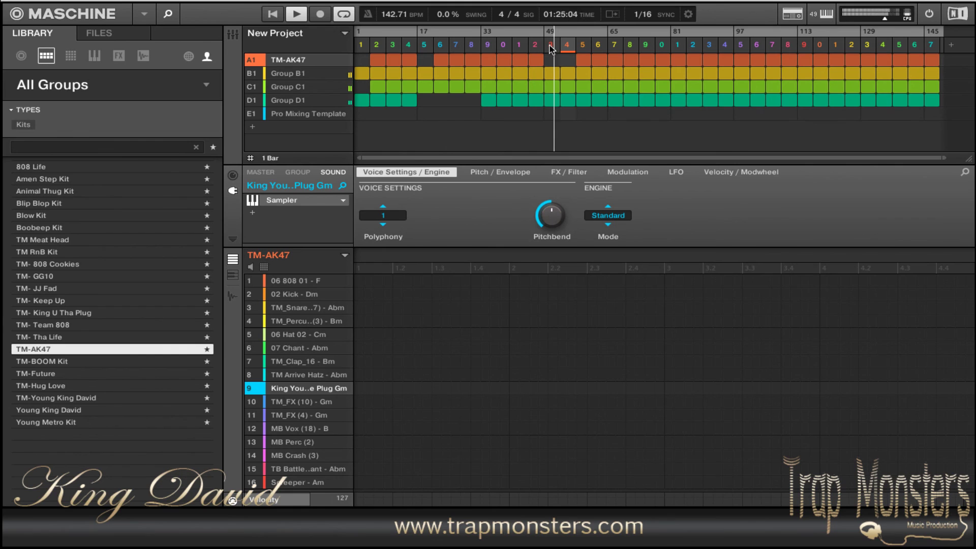
Step: Undo, then delete the scene 13 TM-AK47 clip and scene 14's Pattern 4 clip
{"action": "key", "text": "super+z"}
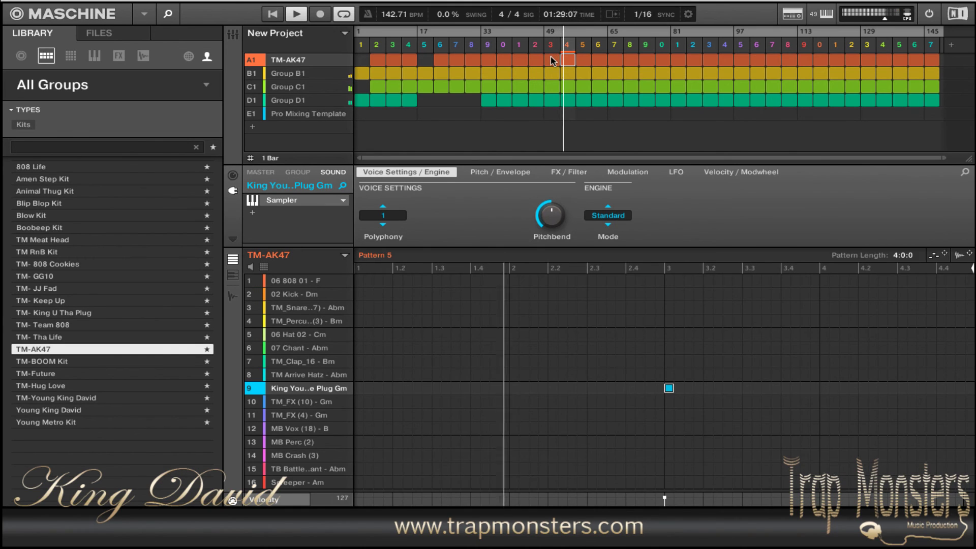
{"action": "left_click", "coordinate": [552, 60]}
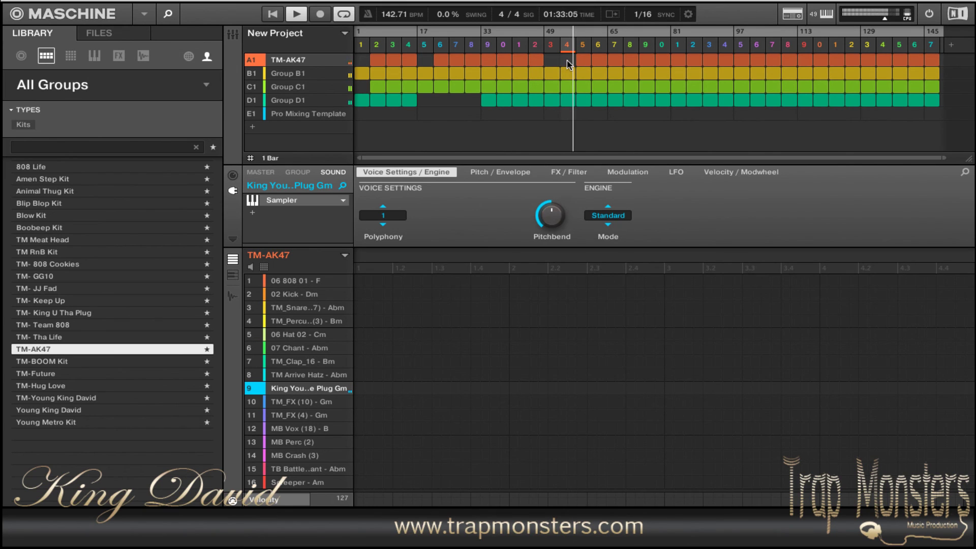
{"action": "left_click", "coordinate": [567, 62]}
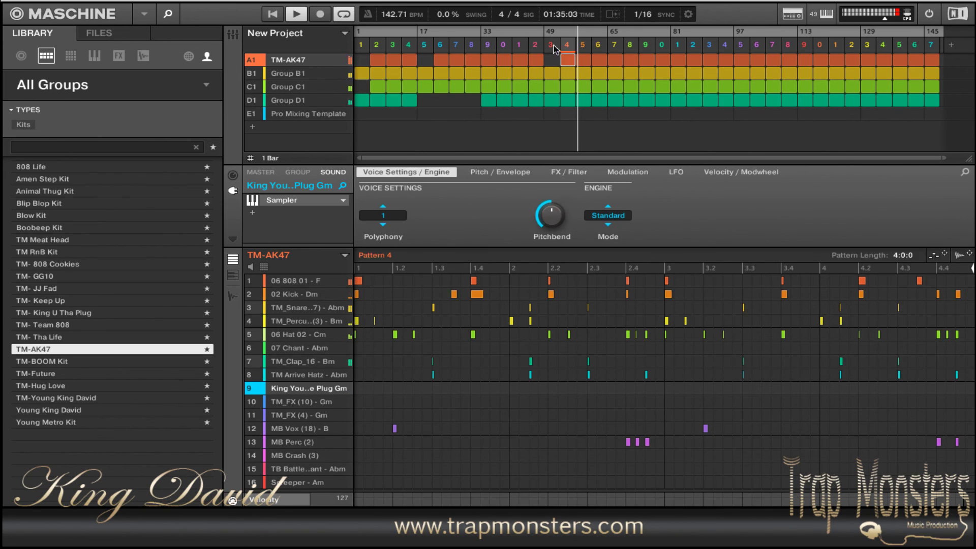
{"action": "left_click", "coordinate": [543, 34]}
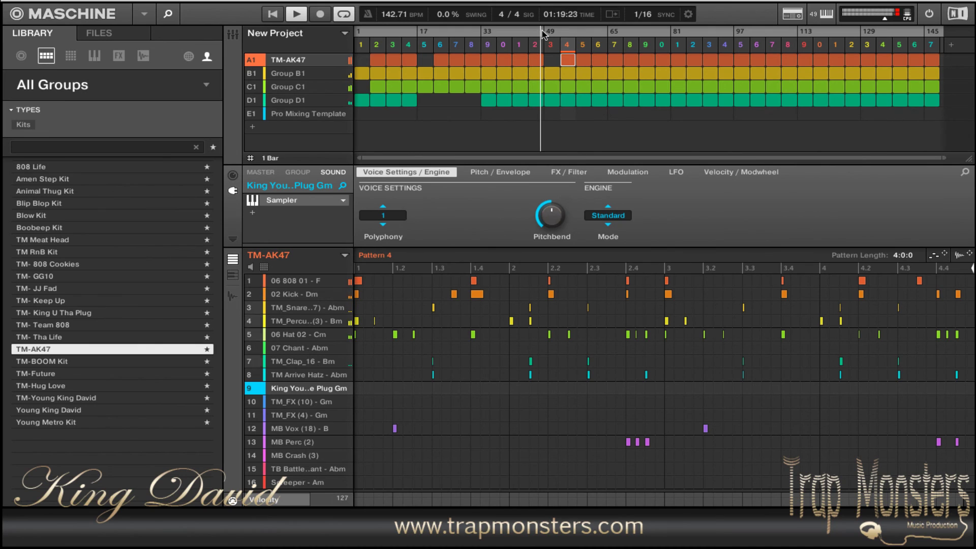
{"action": "left_click", "coordinate": [566, 58]}
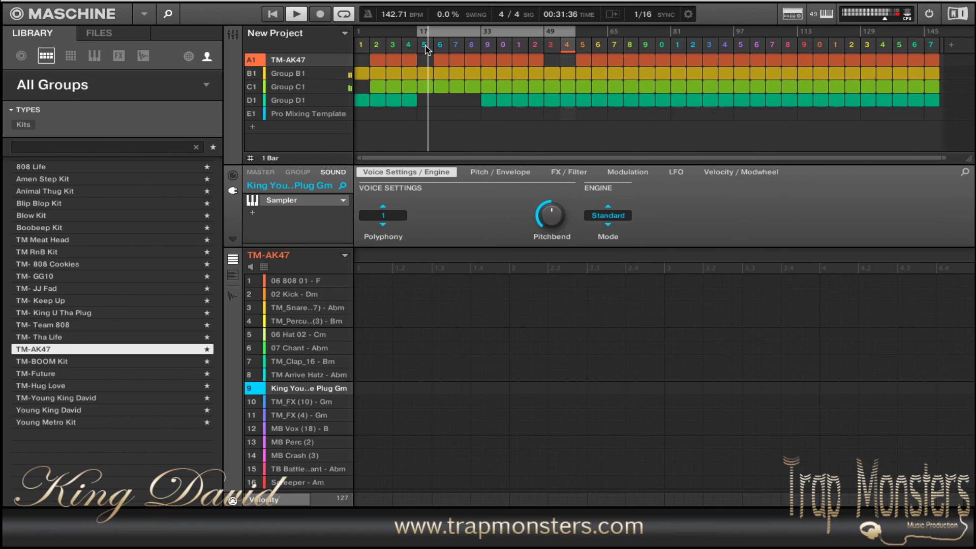
Step: Audition the TM-AK47 patterns in scenes 6, 7 and 8, then load scene 3's Pattern 1
{"action": "left_click", "coordinate": [442, 63]}
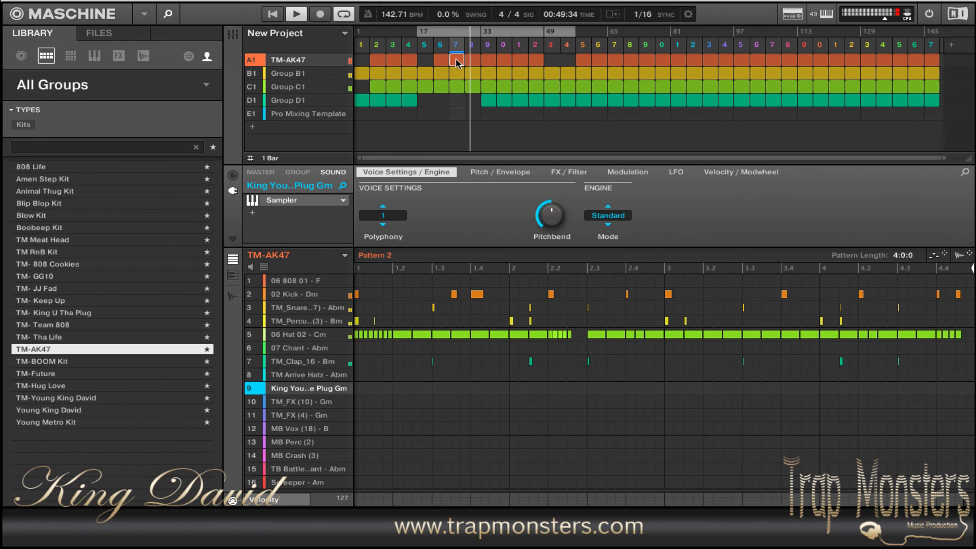
{"action": "left_click", "coordinate": [471, 62]}
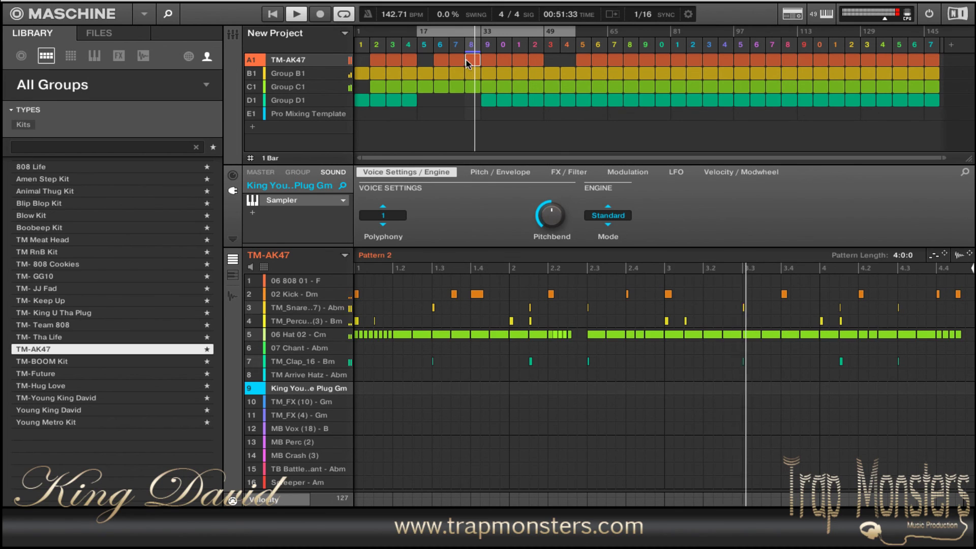
{"action": "left_click", "coordinate": [457, 61]}
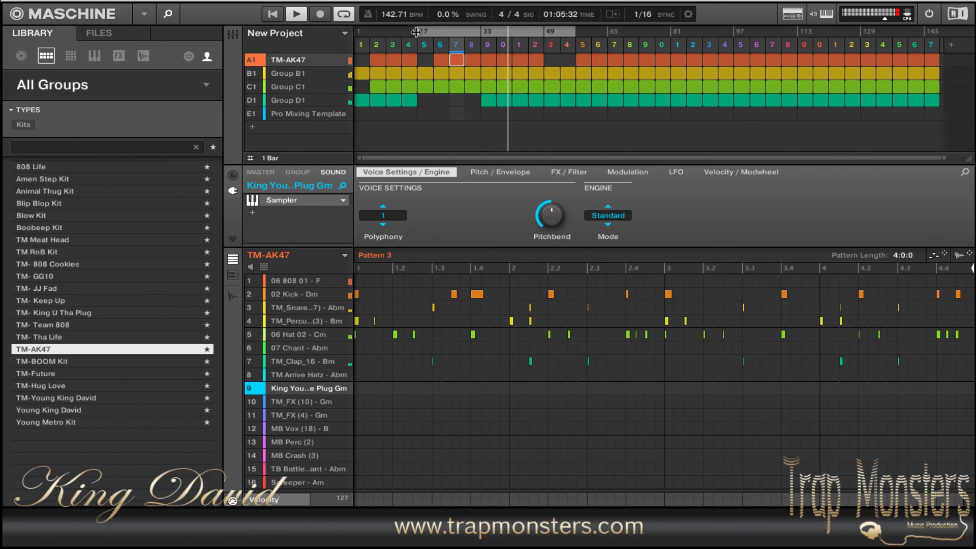
{"action": "left_click", "coordinate": [390, 60]}
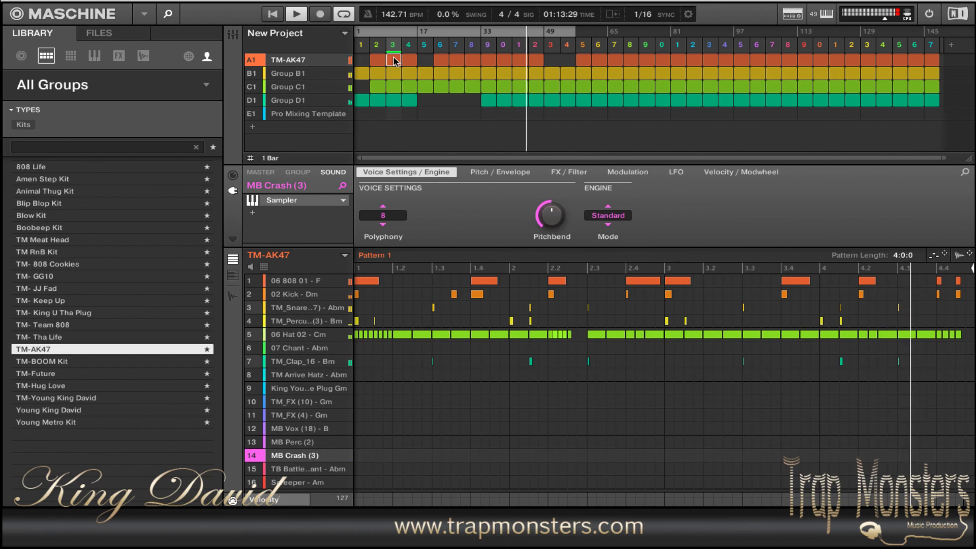
Step: Duplicate scene 3's drums as Pattern 6 and record an MB Crash (3) hit at its start
{"action": "double_click", "coordinate": [395, 60]}
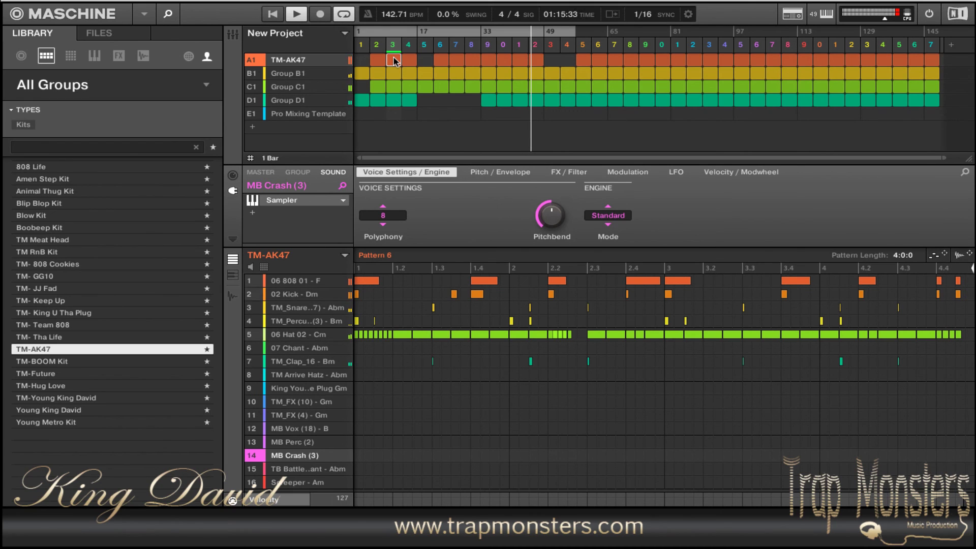
{"action": "key", "text": "space"}
{"action": "key", "text": "Return"}
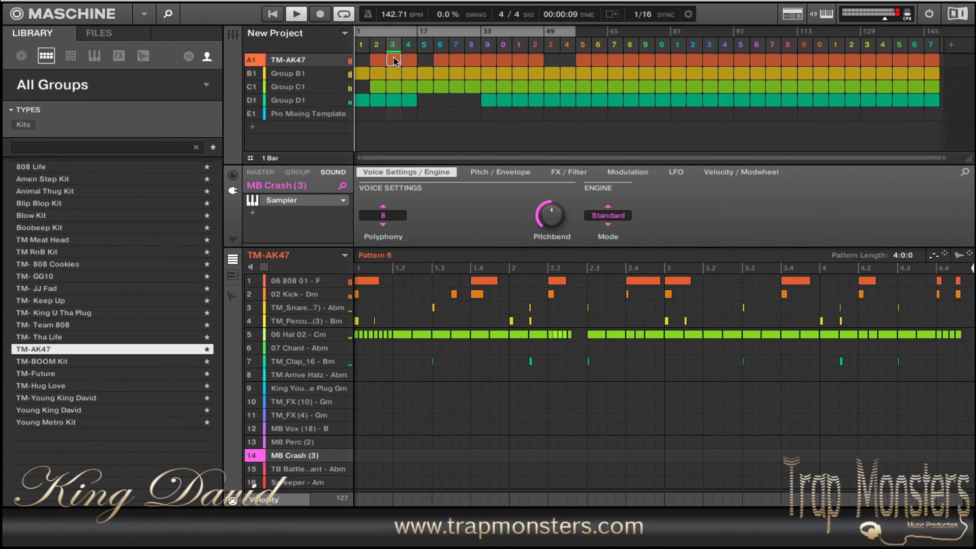
{"action": "key", "text": "r"}
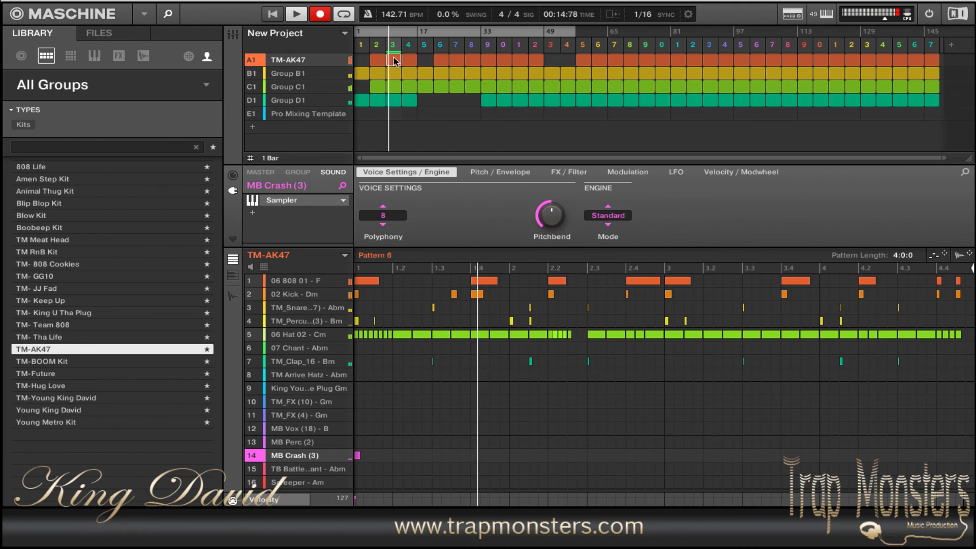
{"action": "key", "text": "r"}
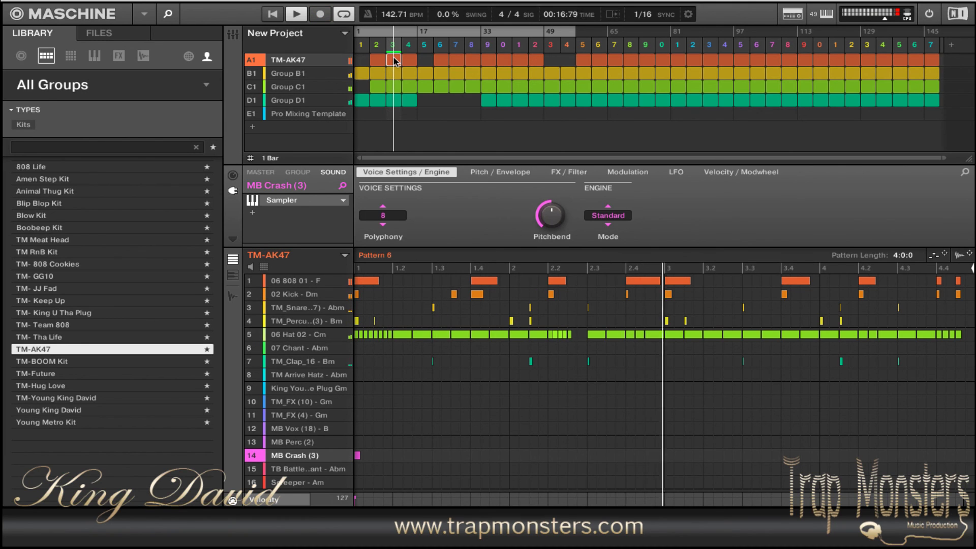